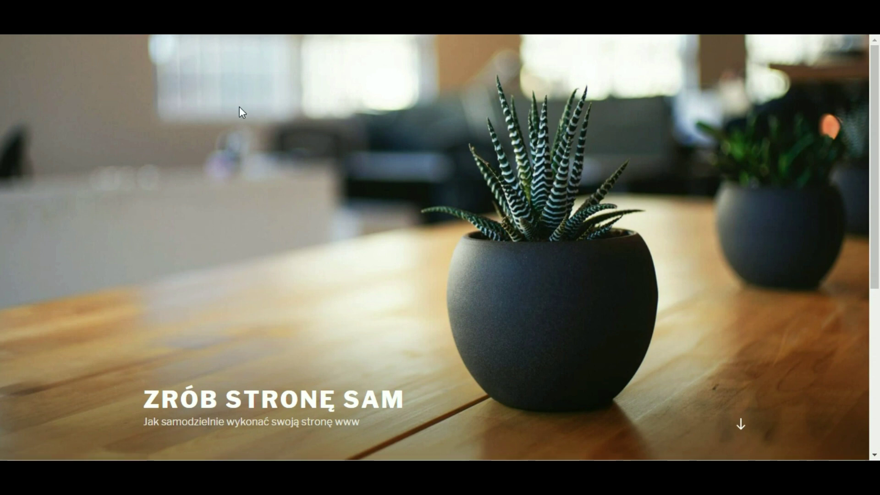
- Scroll down the Zrób Stronę Sam front page
{"action": "scroll", "coordinate": [239, 107], "scroll_direction": "down", "scroll_amount": 5}
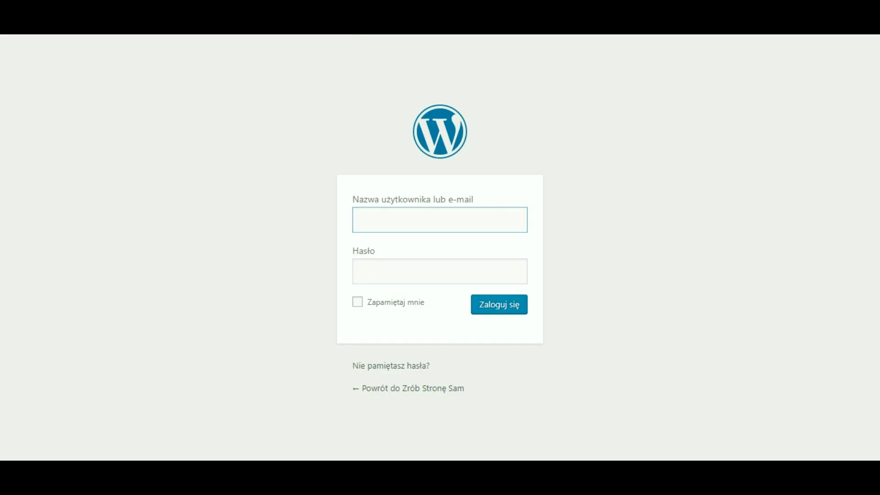
- Sign in with the administrator username and password to reach the Kokpit dashboard
{"action": "type", "text": "p5vbok"}
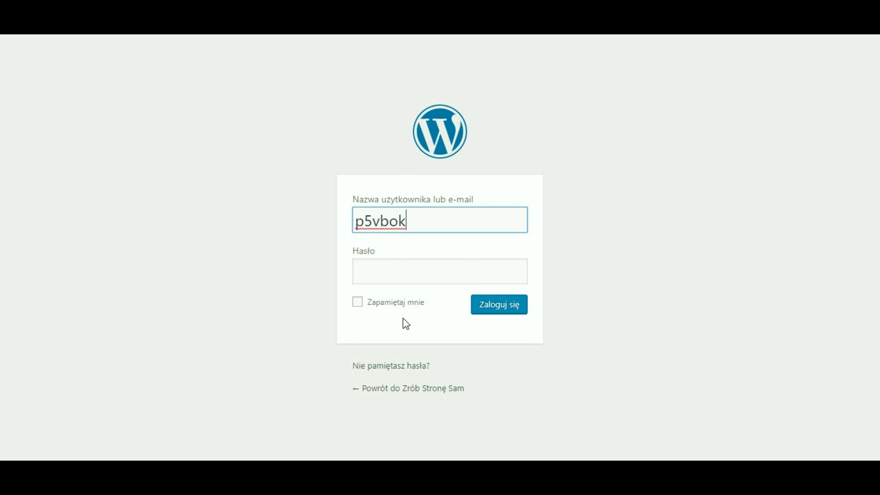
{"action": "left_click", "coordinate": [174, 439]}
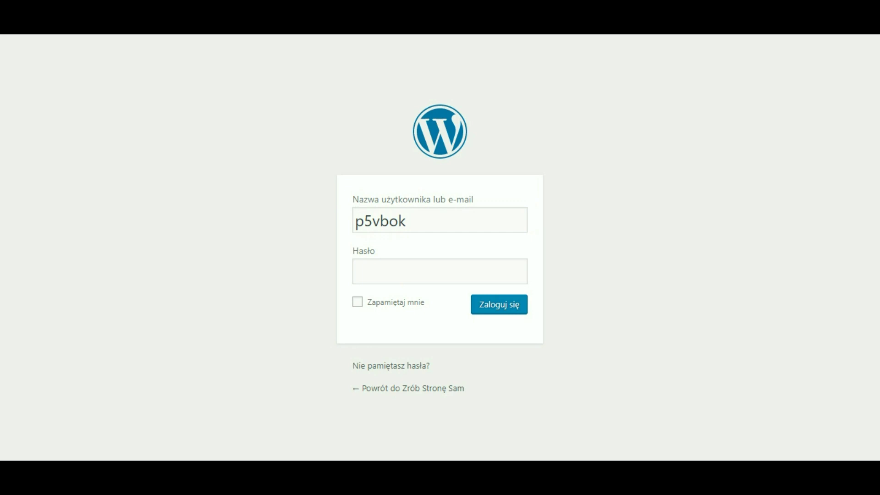
{"action": "key", "text": "Tab"}
{"action": "type", "text": "********"}
{"action": "left_click", "coordinate": [500, 308]}
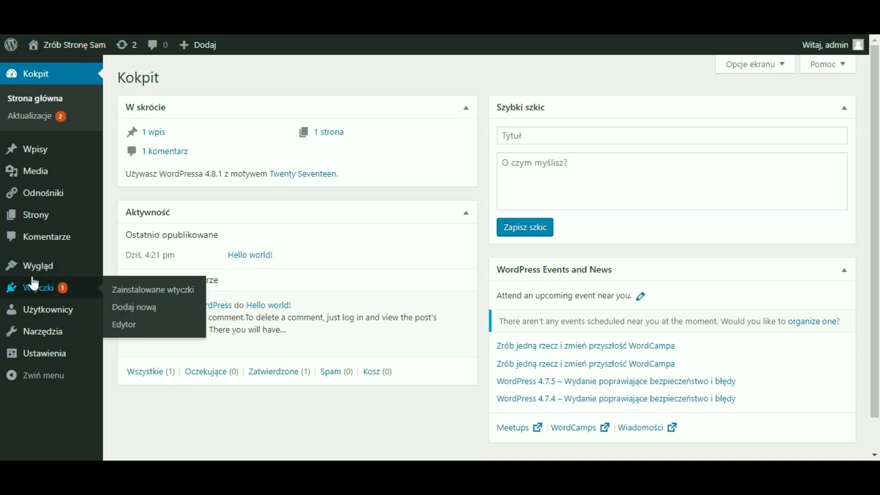
- Open Wygląd in the admin sidebar to view the installed themes
{"action": "mouse_move", "coordinate": [42, 273]}
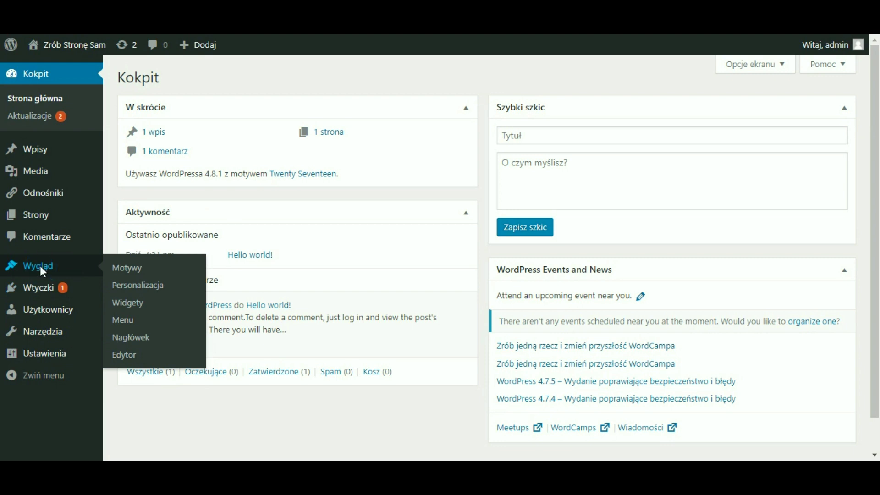
{"action": "left_click", "coordinate": [41, 267]}
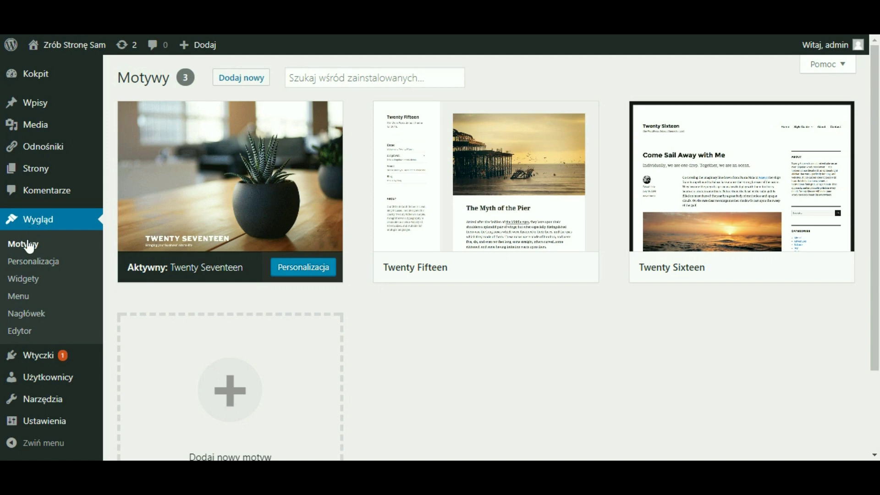
{"action": "mouse_move", "coordinate": [150, 179]}
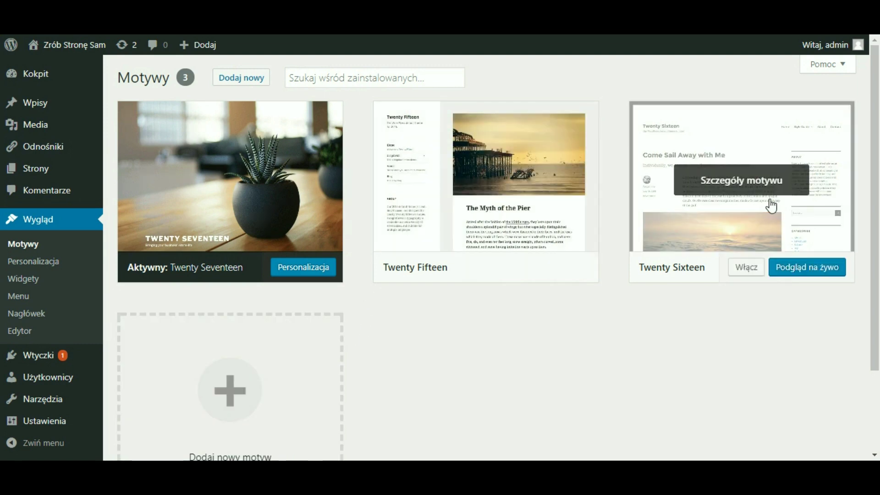
{"action": "scroll", "coordinate": [739, 325], "scroll_direction": "down", "scroll_amount": 2}
{"action": "scroll", "coordinate": [739, 325], "scroll_direction": "up", "scroll_amount": 2}
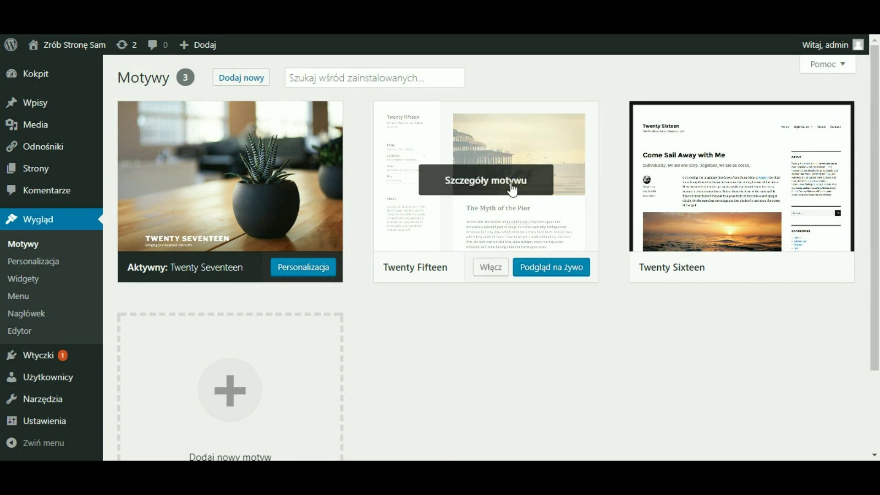
{"action": "mouse_move", "coordinate": [526, 211]}
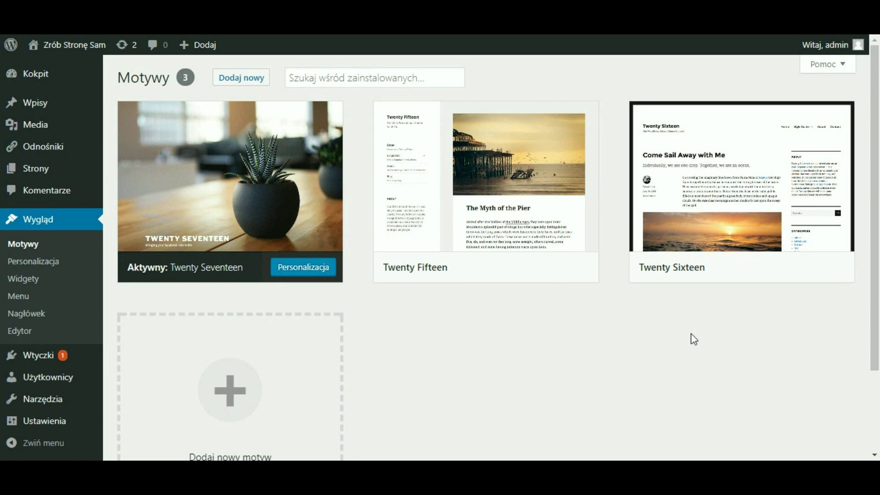
{"action": "mouse_move", "coordinate": [277, 146]}
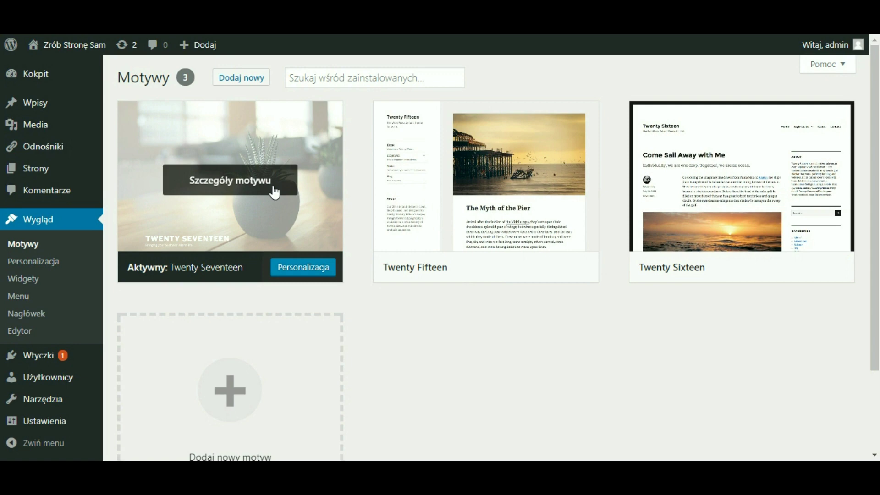
{"action": "scroll", "coordinate": [479, 357], "scroll_direction": "down", "scroll_amount": 3}
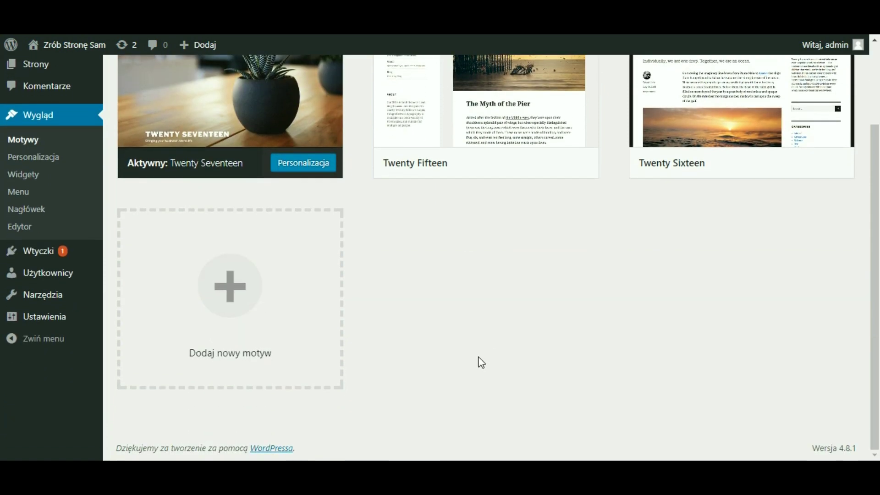
{"action": "scroll", "coordinate": [481, 362], "scroll_direction": "up", "scroll_amount": 3}
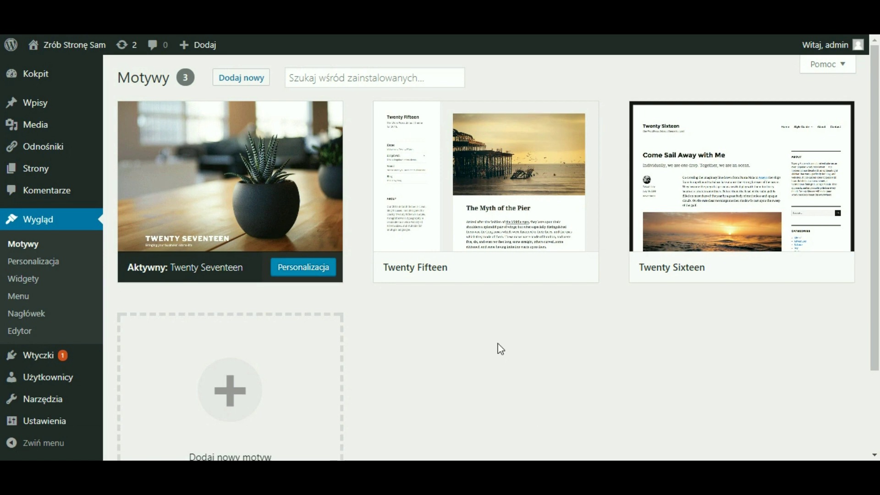
- Browse the Dodaj motywy catalogue, check the feature filters, then return to the theme listing
{"action": "left_click", "coordinate": [244, 79]}
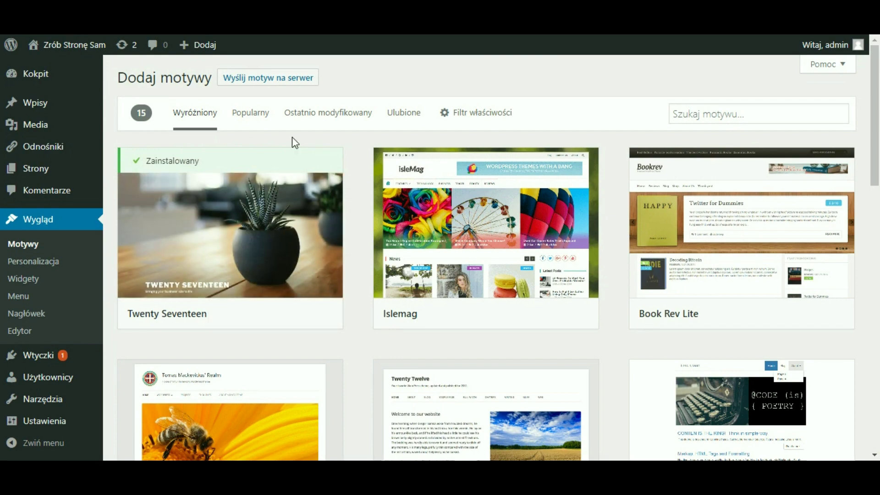
{"action": "scroll", "coordinate": [733, 239], "scroll_direction": "down", "scroll_amount": 3}
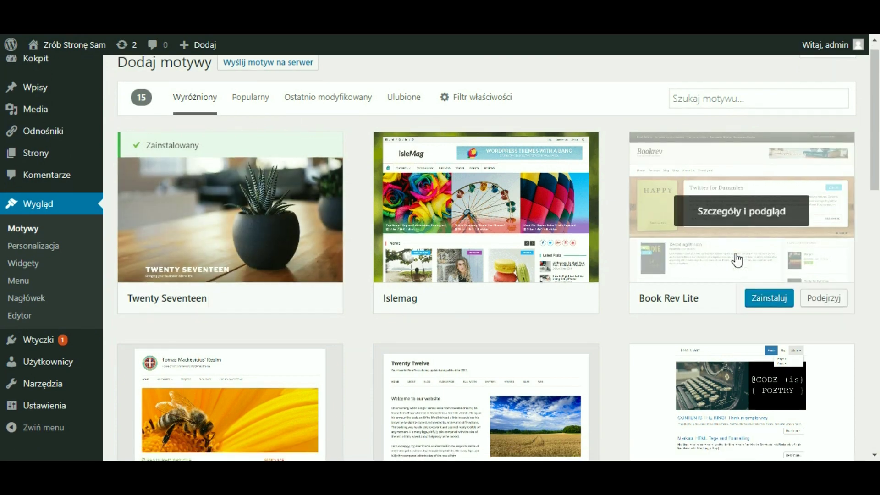
{"action": "scroll", "coordinate": [732, 260], "scroll_direction": "down", "scroll_amount": 4}
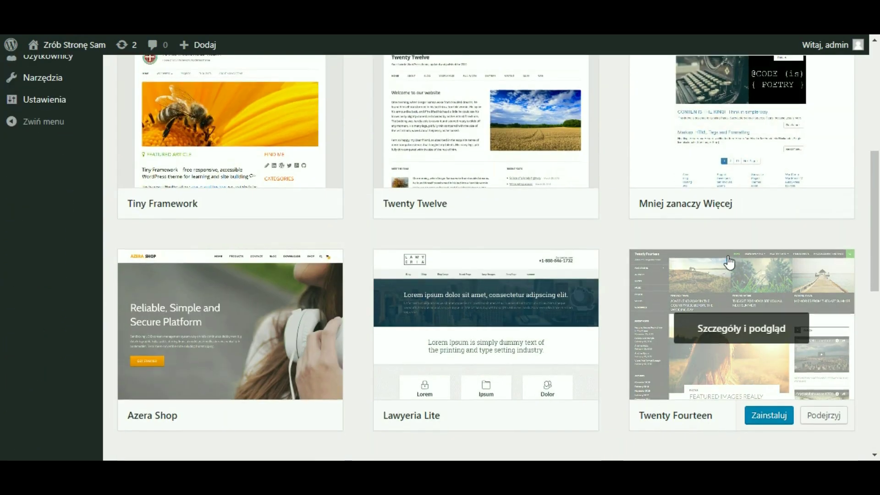
{"action": "scroll", "coordinate": [729, 263], "scroll_direction": "up", "scroll_amount": 6}
{"action": "scroll", "coordinate": [729, 264], "scroll_direction": "up", "scroll_amount": 2}
{"action": "left_click", "coordinate": [489, 113]}
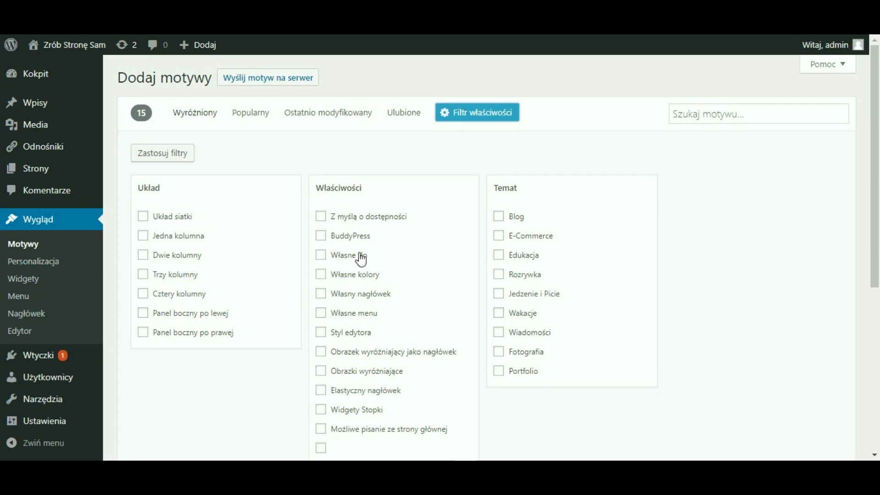
{"action": "scroll", "coordinate": [359, 255], "scroll_direction": "down", "scroll_amount": 3}
{"action": "scroll", "coordinate": [552, 174], "scroll_direction": "down", "scroll_amount": 3}
{"action": "scroll", "coordinate": [550, 179], "scroll_direction": "up", "scroll_amount": 6}
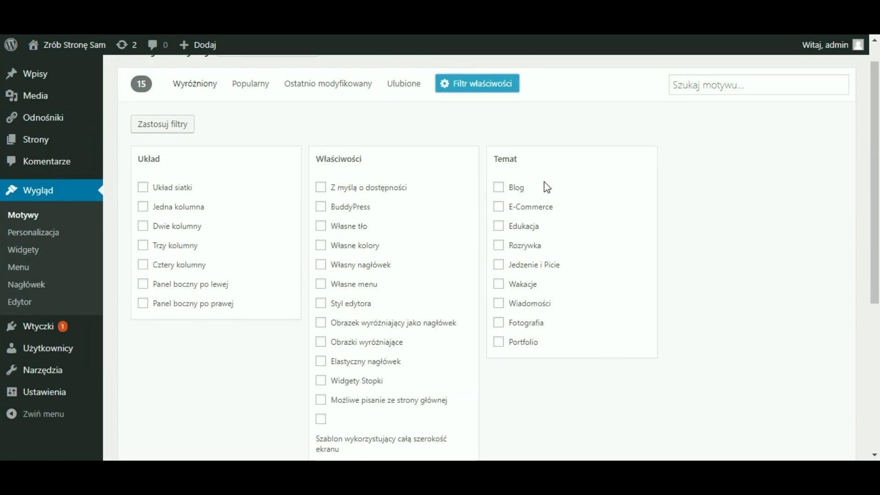
{"action": "left_click", "coordinate": [204, 91]}
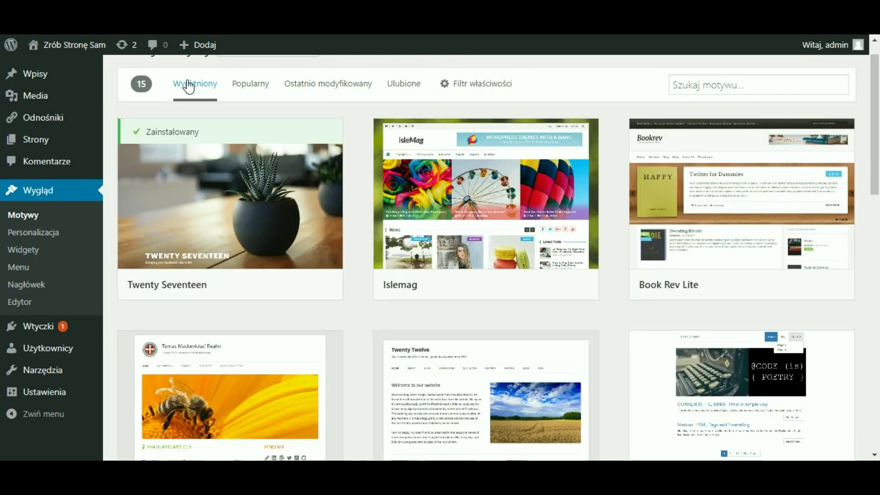
{"action": "left_click", "coordinate": [258, 90]}
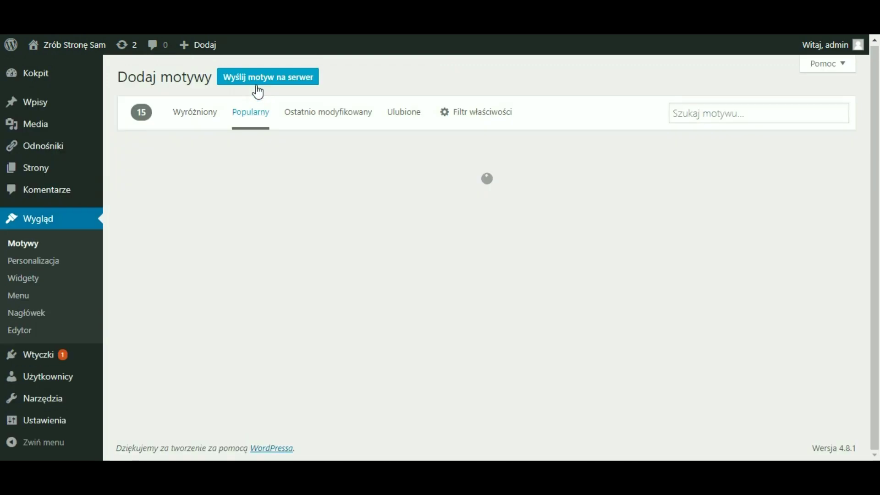
{"action": "scroll", "coordinate": [390, 236], "scroll_direction": "down", "scroll_amount": 1}
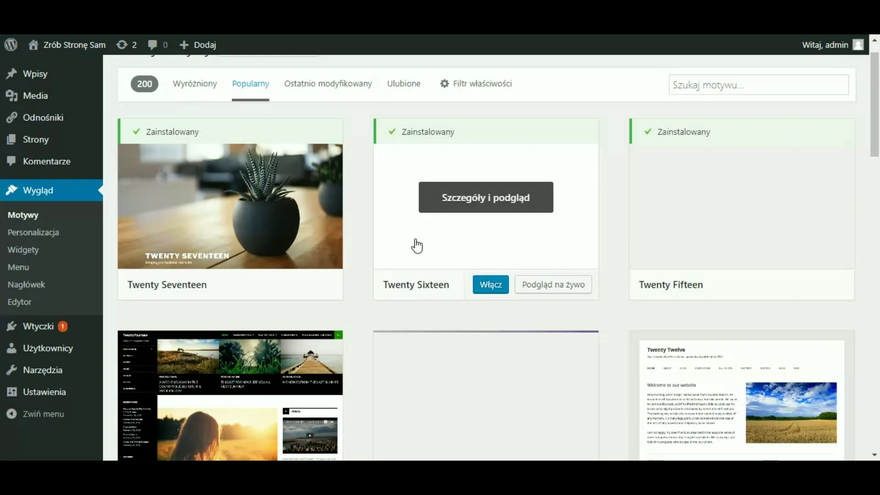
{"action": "scroll", "coordinate": [843, 311], "scroll_direction": "down", "scroll_amount": 5}
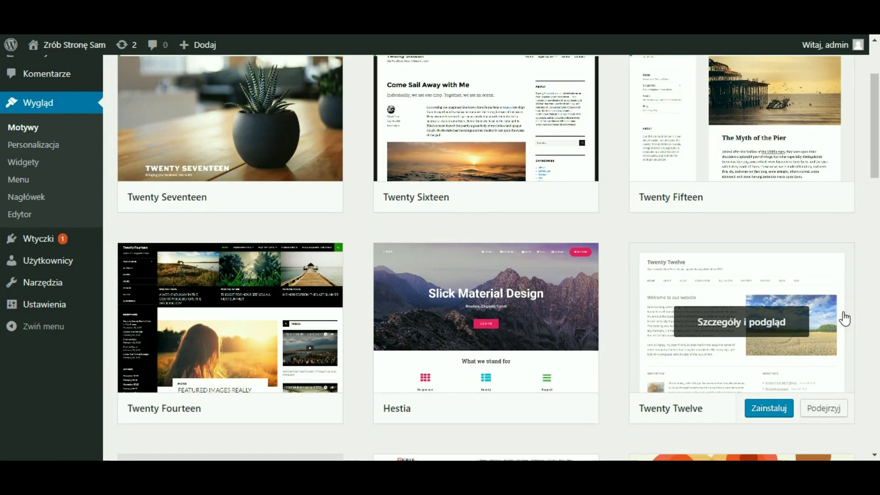
{"action": "scroll", "coordinate": [845, 318], "scroll_direction": "down", "scroll_amount": 1}
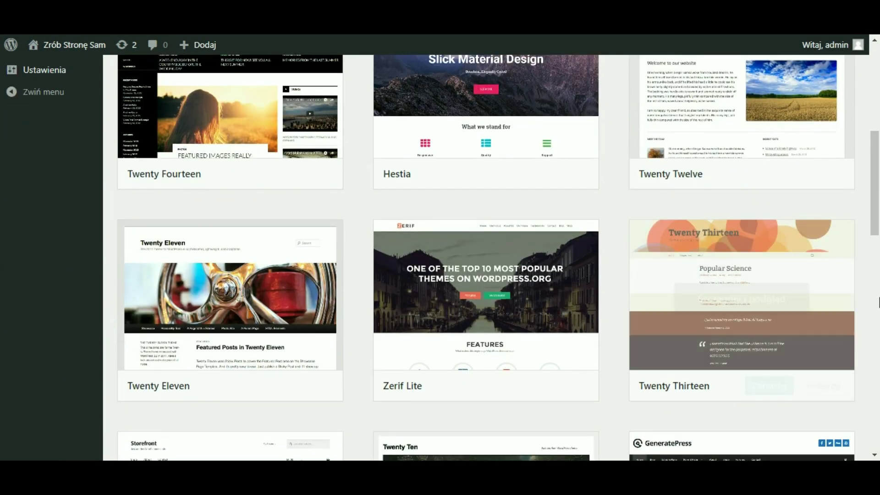
{"action": "scroll", "coordinate": [867, 306], "scroll_direction": "down", "scroll_amount": 3}
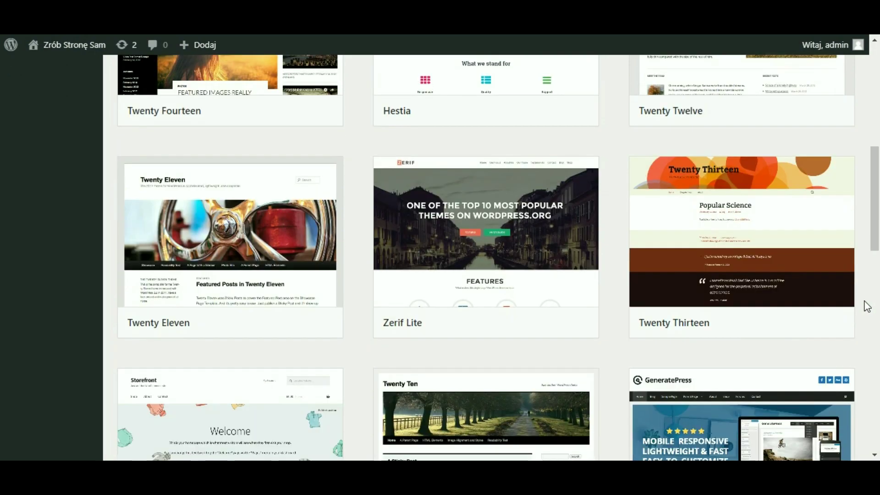
{"action": "scroll", "coordinate": [867, 305], "scroll_direction": "down", "scroll_amount": 1}
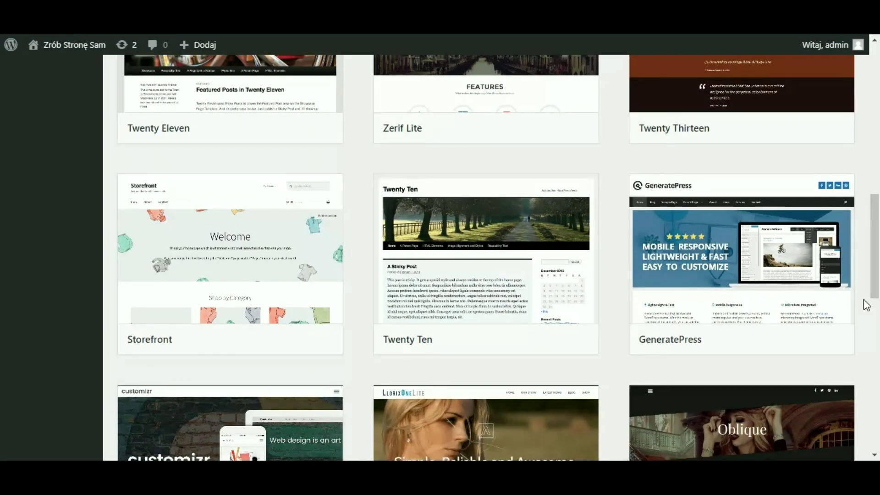
{"action": "scroll", "coordinate": [867, 305], "scroll_direction": "up", "scroll_amount": 9}
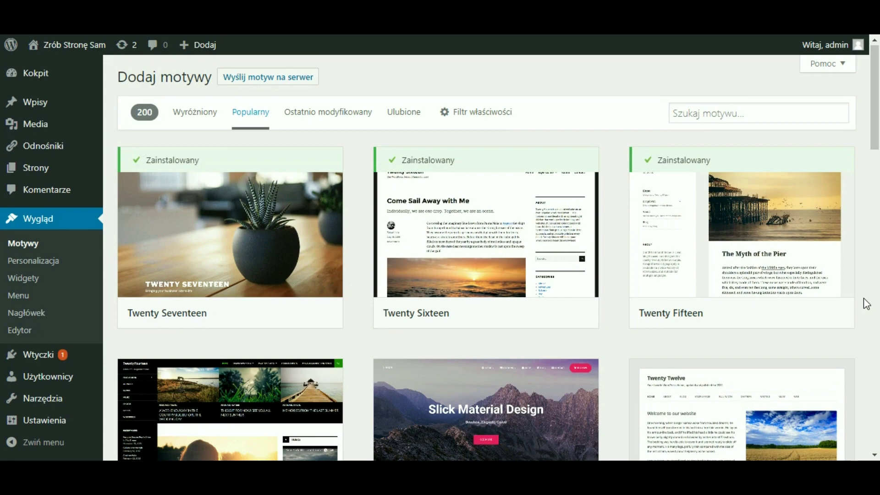
{"action": "scroll", "coordinate": [867, 305], "scroll_direction": "down", "scroll_amount": 9}
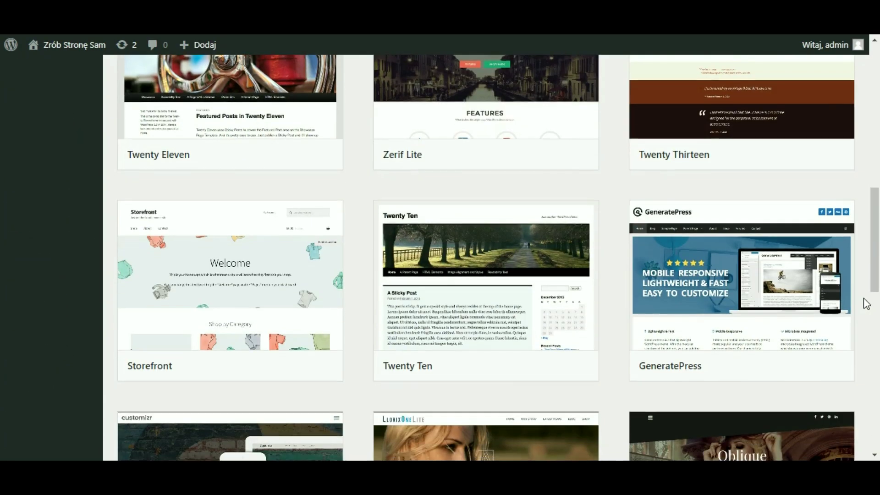
{"action": "scroll", "coordinate": [867, 305], "scroll_direction": "down", "scroll_amount": 3}
{"action": "scroll", "coordinate": [867, 304], "scroll_direction": "down", "scroll_amount": 1}
{"action": "scroll", "coordinate": [867, 305], "scroll_direction": "down", "scroll_amount": 2}
{"action": "left_click_drag", "start_coordinate": [874, 196], "coordinate": [875, 267]}
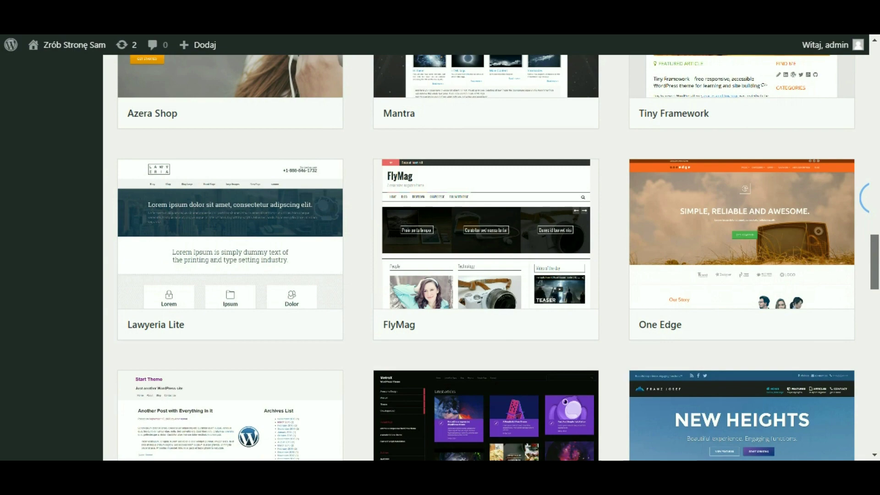
{"action": "scroll", "coordinate": [871, 197], "scroll_direction": "down", "scroll_amount": 2}
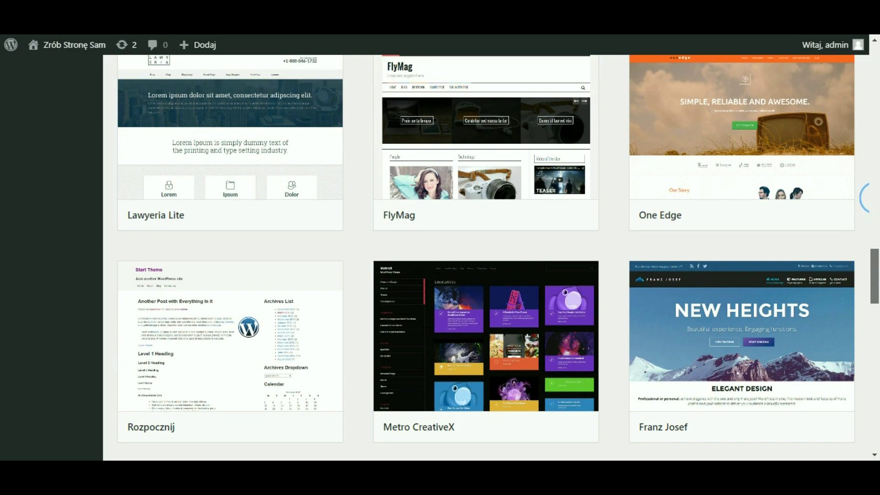
{"action": "scroll", "coordinate": [864, 198], "scroll_direction": "up", "scroll_amount": 10}
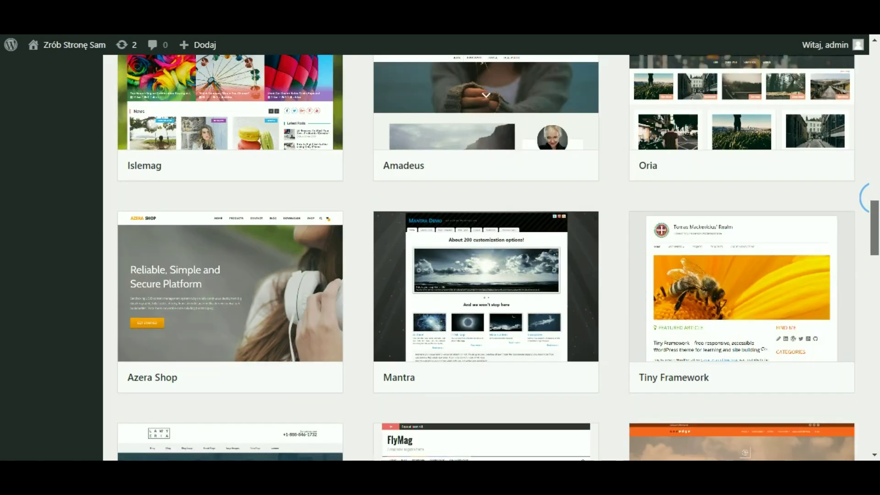
{"action": "scroll", "coordinate": [864, 198], "scroll_direction": "up", "scroll_amount": 5}
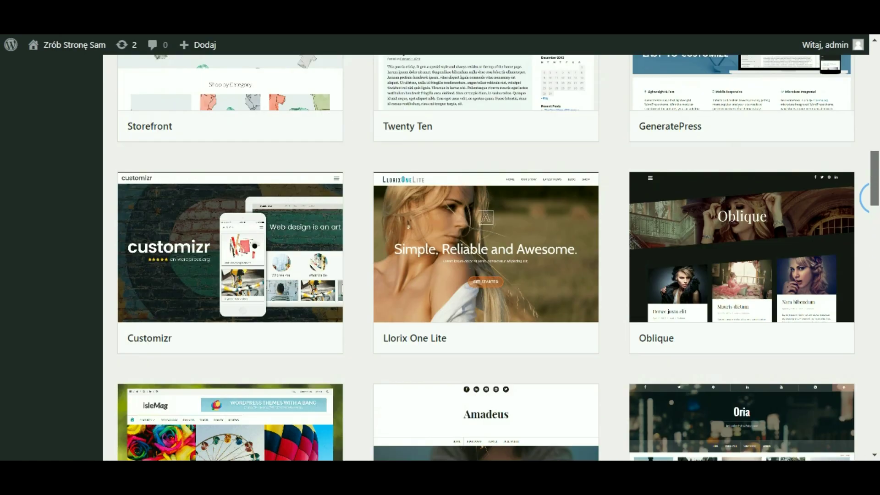
{"action": "scroll", "coordinate": [864, 198], "scroll_direction": "down", "scroll_amount": 2}
{"action": "scroll", "coordinate": [864, 198], "scroll_direction": "up", "scroll_amount": 7}
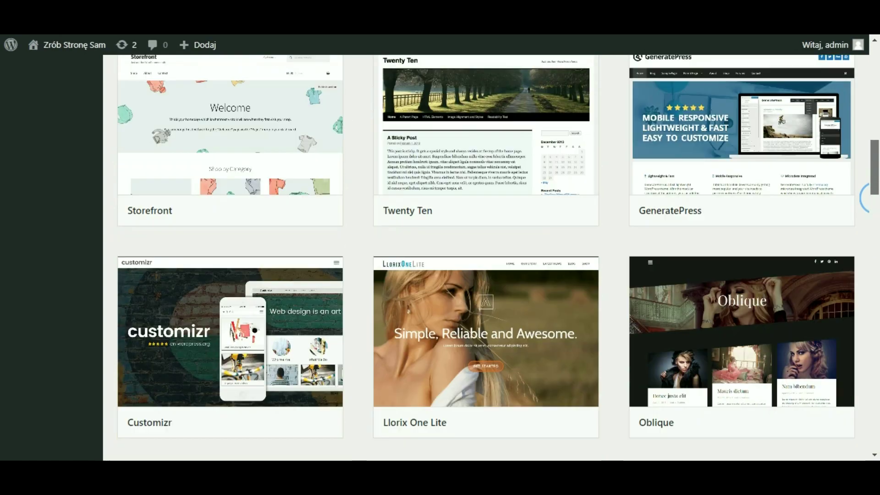
{"action": "scroll", "coordinate": [864, 198], "scroll_direction": "up", "scroll_amount": 8}
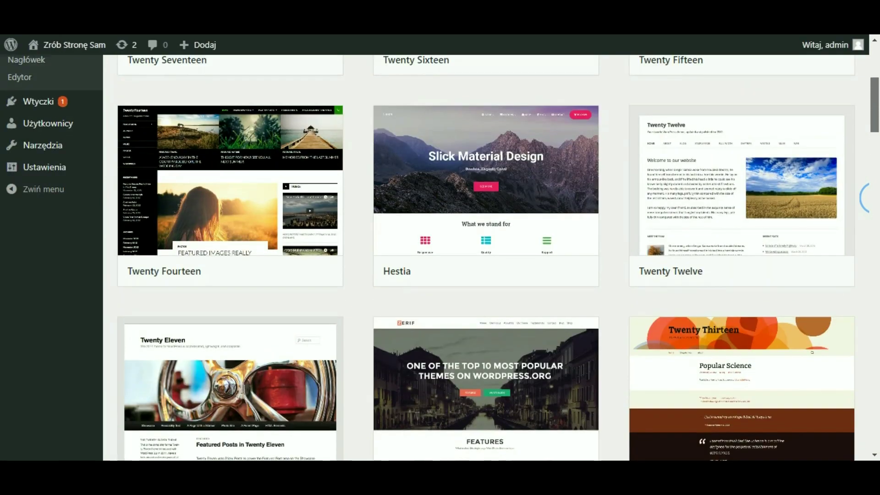
{"action": "scroll", "coordinate": [864, 198], "scroll_direction": "up", "scroll_amount": 1}
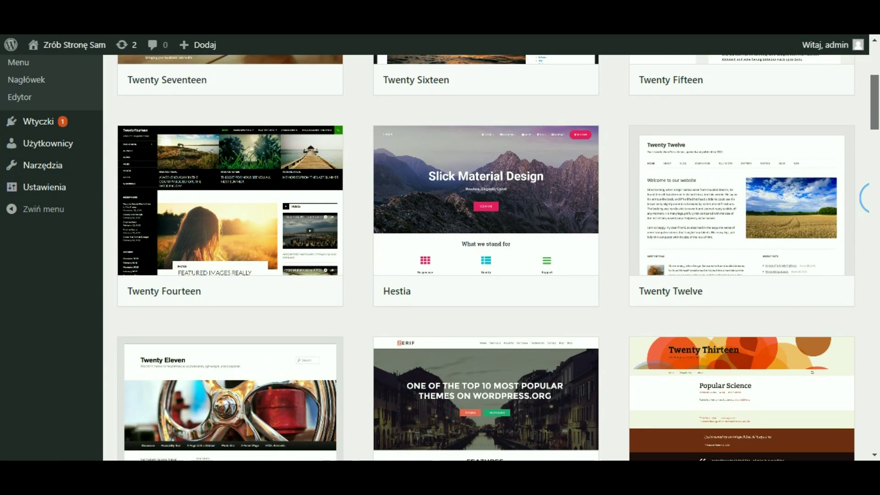
{"action": "scroll", "coordinate": [864, 198], "scroll_direction": "up", "scroll_amount": 3}
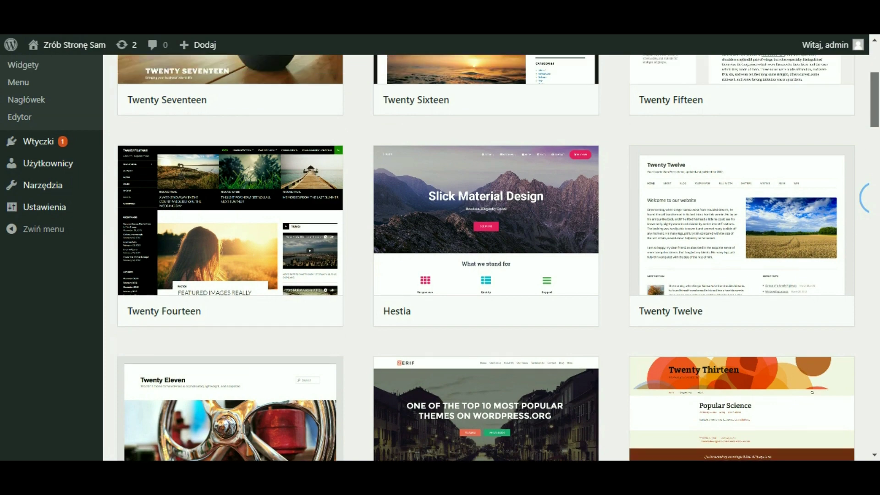
{"action": "scroll", "coordinate": [864, 198], "scroll_direction": "up", "scroll_amount": 4}
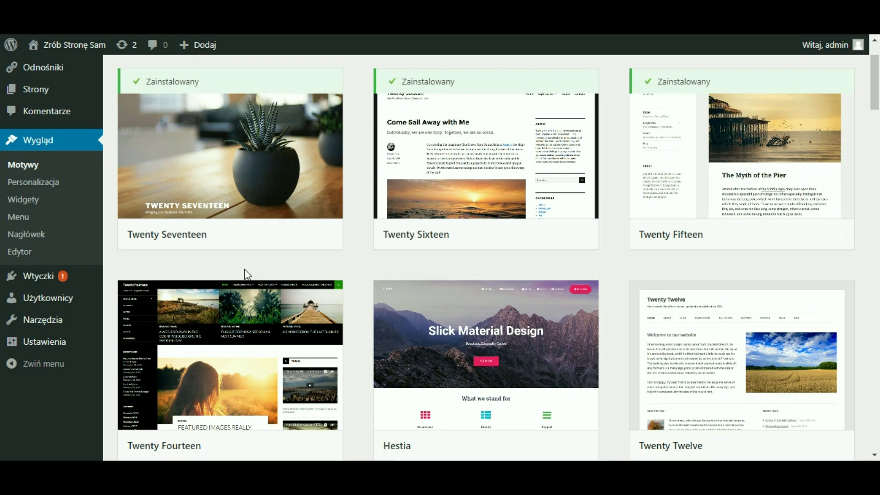
{"action": "scroll", "coordinate": [244, 271], "scroll_direction": "down", "scroll_amount": 2}
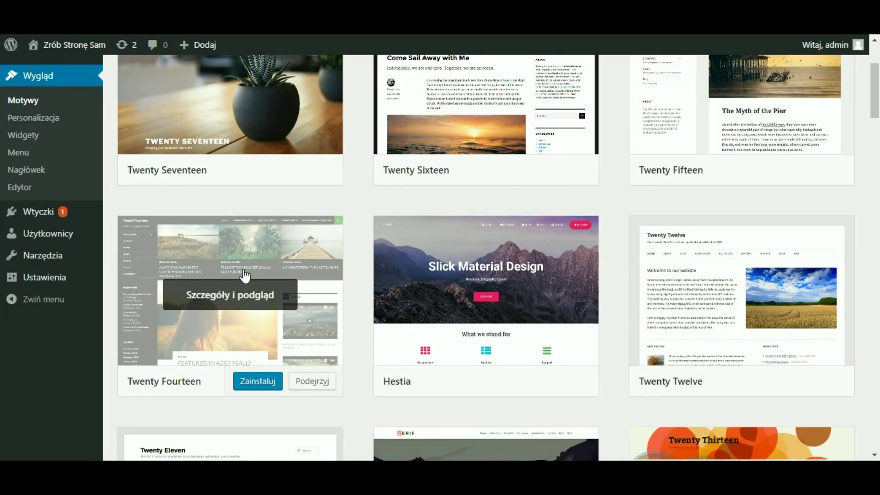
- Install the Hestia theme from the themes catalogue
{"action": "mouse_move", "coordinate": [444, 271]}
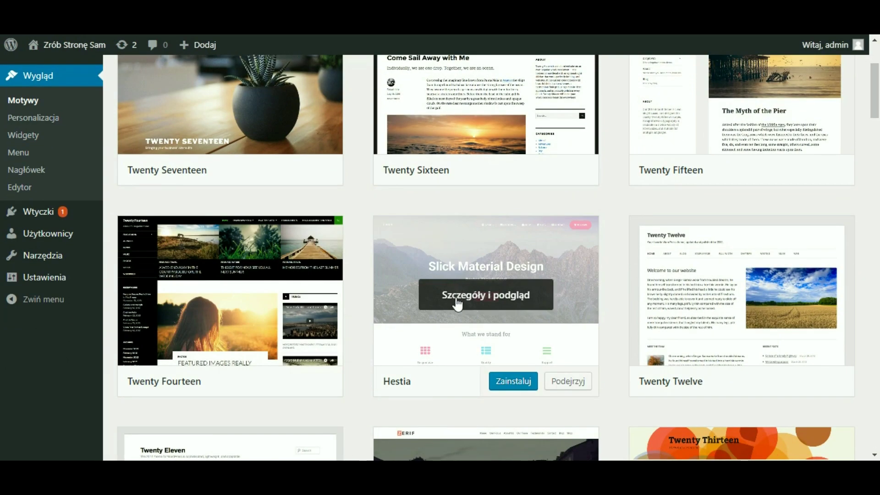
{"action": "left_click", "coordinate": [507, 384]}
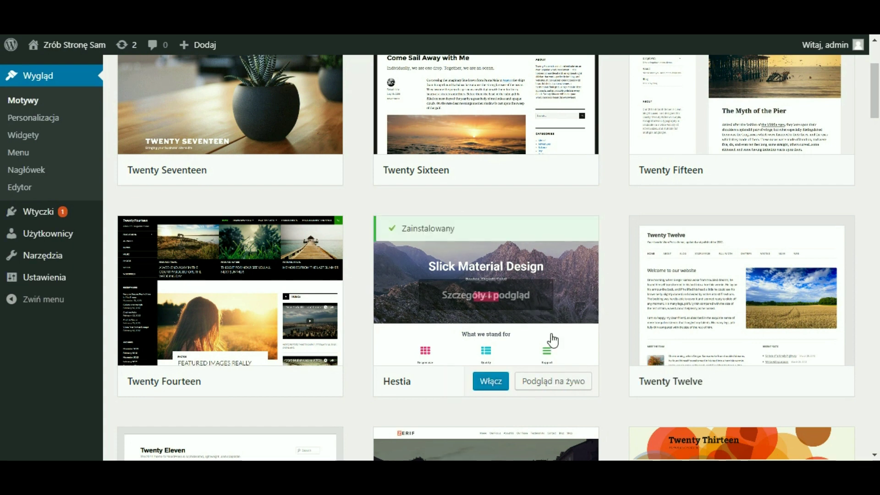
{"action": "scroll", "coordinate": [615, 306], "scroll_direction": "up", "scroll_amount": 1}
{"action": "scroll", "coordinate": [615, 306], "scroll_direction": "up", "scroll_amount": 3}
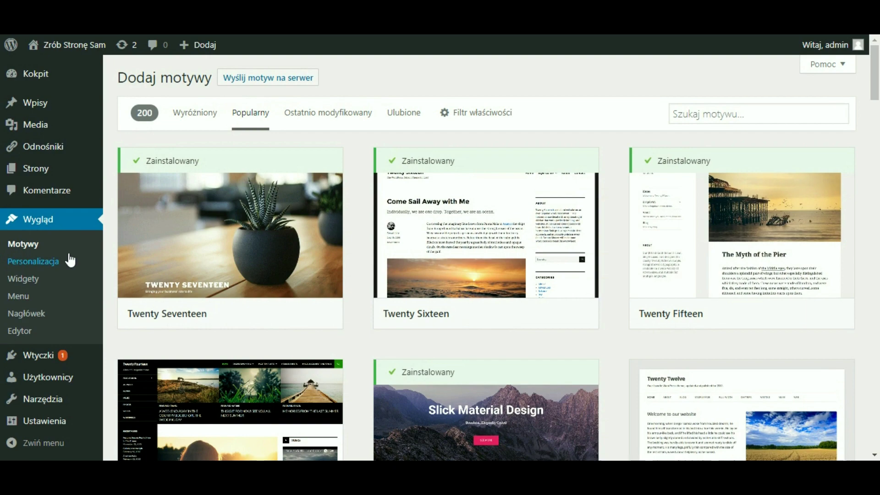
- Activate Hestia on the Wygląd > Motywy page
{"action": "left_click", "coordinate": [26, 245]}
{"action": "scroll", "coordinate": [742, 328], "scroll_direction": "down", "scroll_amount": 3}
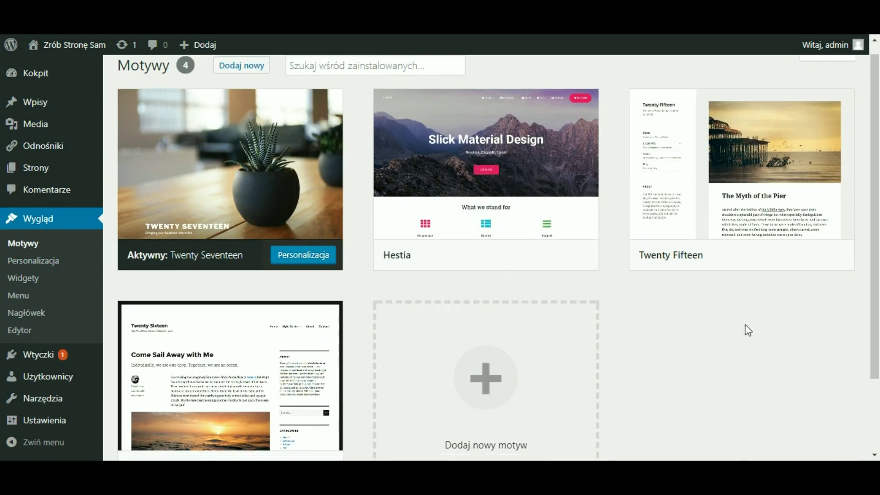
{"action": "scroll", "coordinate": [739, 329], "scroll_direction": "up", "scroll_amount": 3}
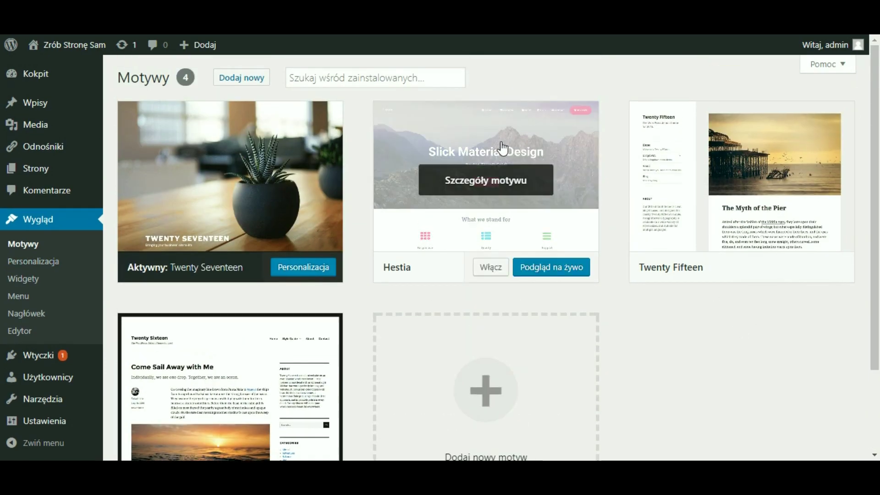
{"action": "left_click", "coordinate": [492, 269]}
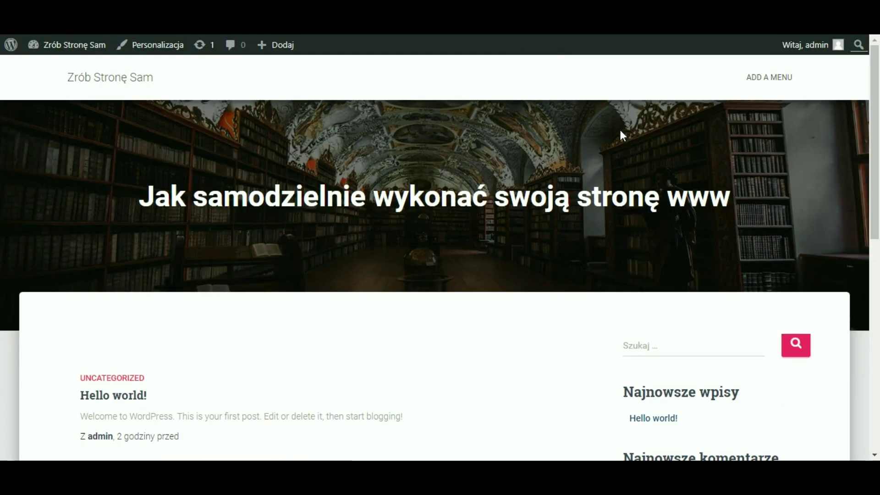
- Scroll through the Hestia front page with its library header and Hello world! post
{"action": "scroll", "coordinate": [619, 131], "scroll_direction": "down", "scroll_amount": 10}
{"action": "scroll", "coordinate": [614, 132], "scroll_direction": "up", "scroll_amount": 8}
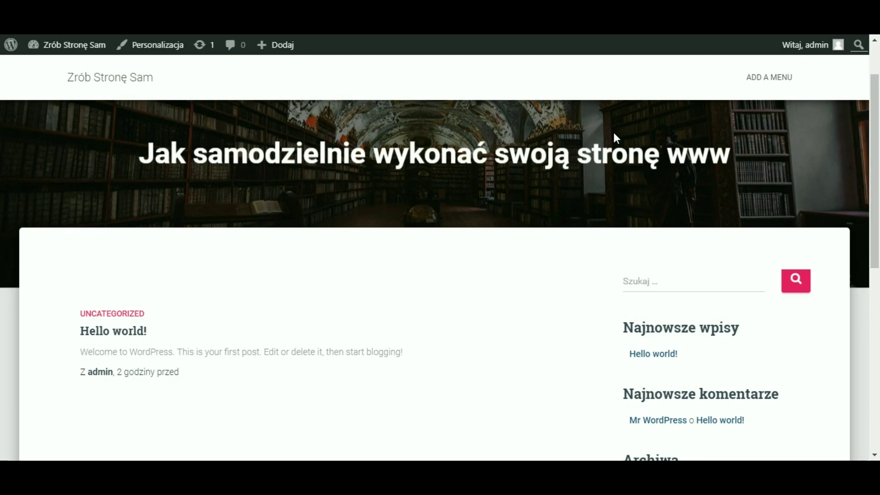
{"action": "scroll", "coordinate": [614, 134], "scroll_direction": "up", "scroll_amount": 2}
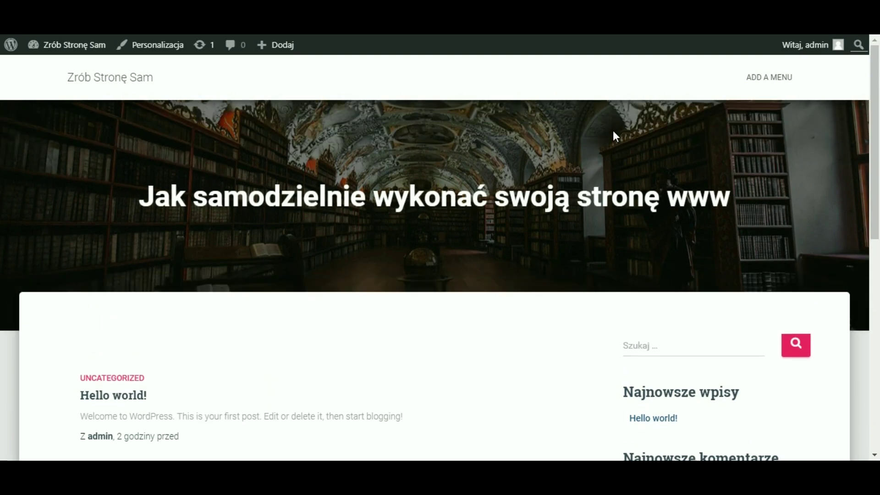
{"action": "scroll", "coordinate": [614, 133], "scroll_direction": "down", "scroll_amount": 10}
{"action": "scroll", "coordinate": [599, 169], "scroll_direction": "up", "scroll_amount": 8}
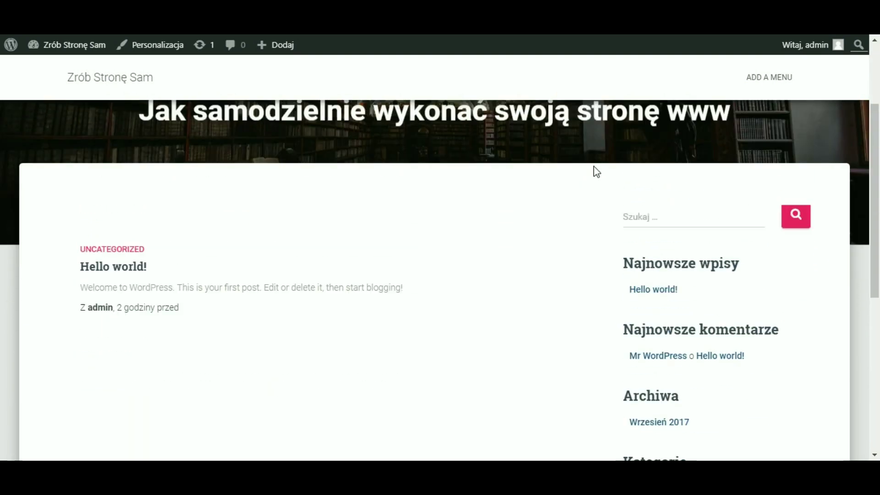
{"action": "scroll", "coordinate": [330, 275], "scroll_direction": "up", "scroll_amount": 3}
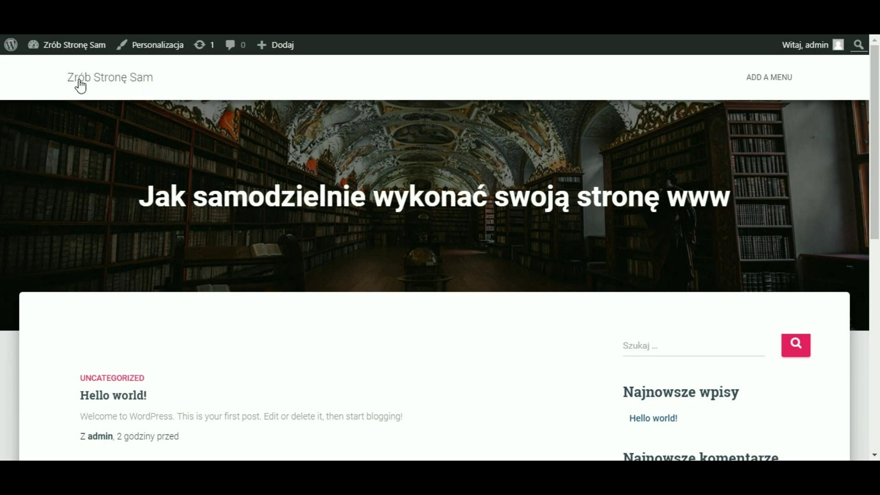
{"action": "left_click", "coordinate": [774, 76]}
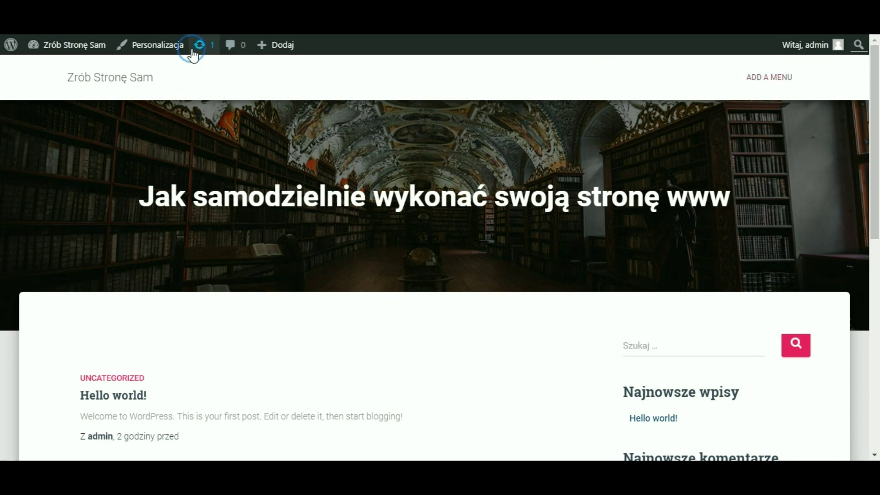
{"action": "mouse_move", "coordinate": [36, 53]}
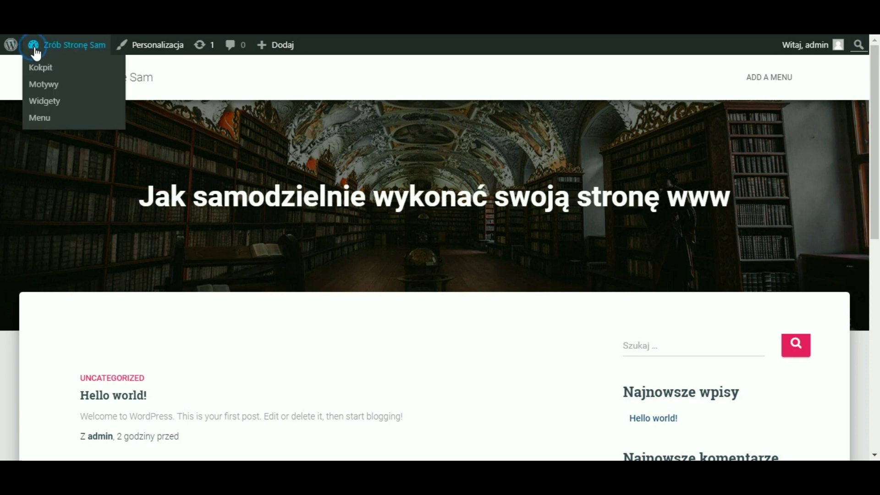
- Return to the Kokpit dashboard and open the Strony pages list
{"action": "left_click", "coordinate": [38, 70]}
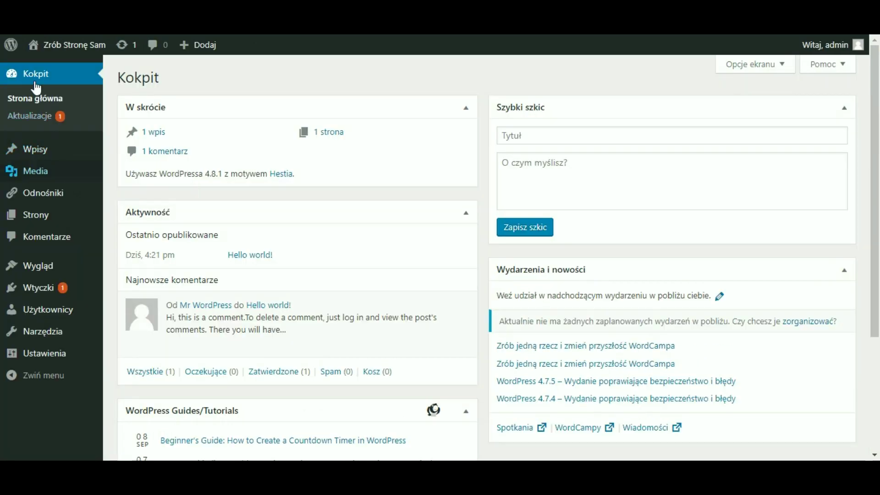
{"action": "mouse_move", "coordinate": [31, 224]}
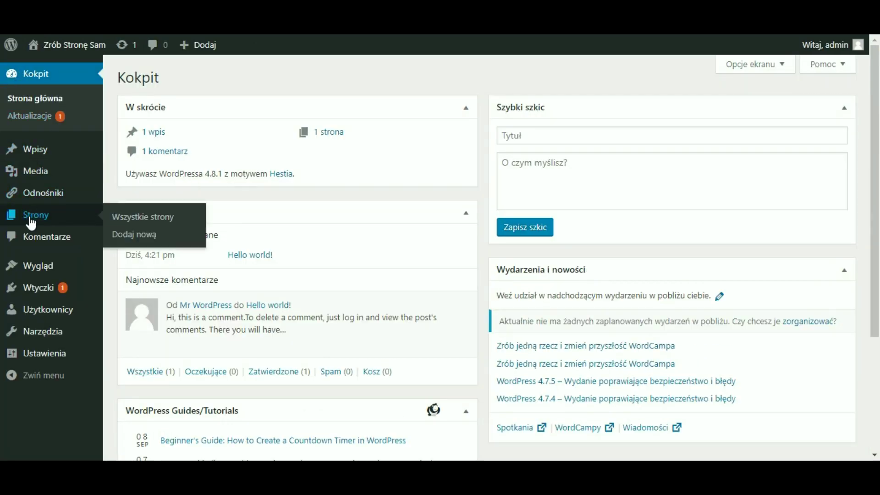
{"action": "left_click", "coordinate": [30, 218]}
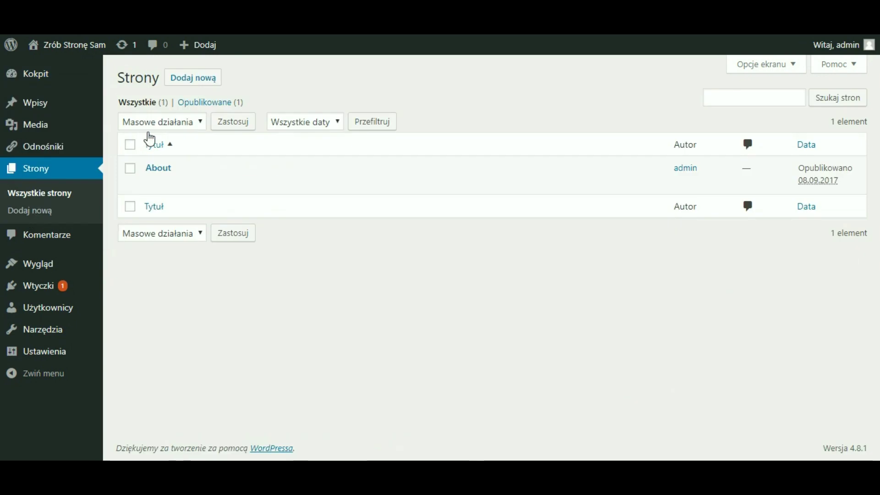
- Create a page titled 'O firmie' with body 'Treść podstrony o firmie' and publish it
{"action": "left_click", "coordinate": [196, 79]}
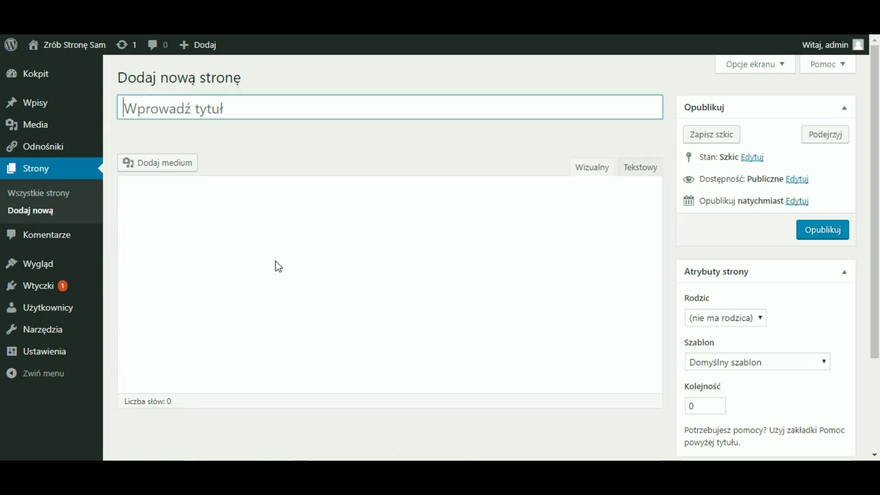
{"action": "type", "text": "O firmie"}
{"action": "key", "text": "Tab"}
{"action": "type", "text": "Treść "}
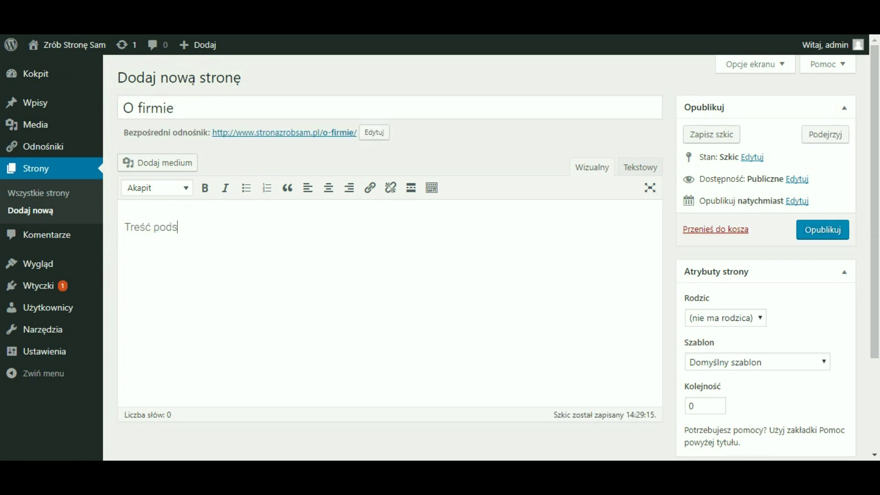
{"action": "type", "text": "podstrony o firm"}
{"action": "key", "text": "BackSpace"}
{"action": "type", "text": "rmie"}
{"action": "left_click", "coordinate": [820, 234]}
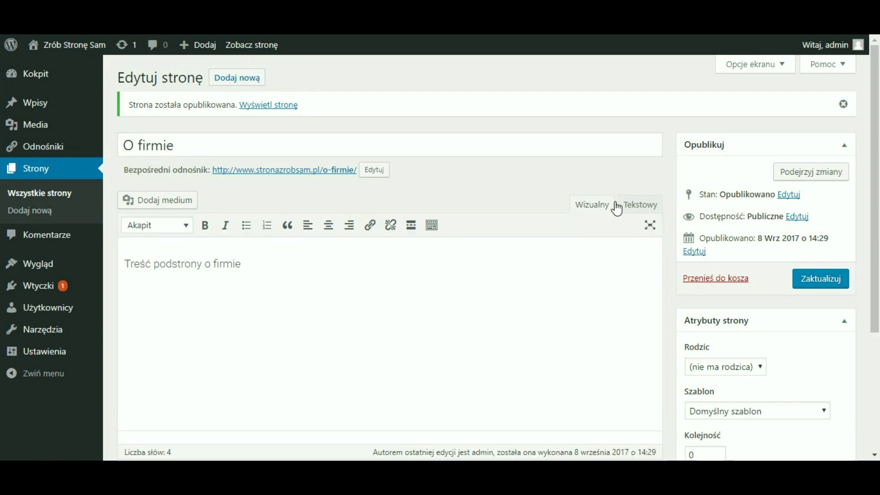
- Add a new page titled 'Oferta' with body 'treść oferty' and publish it
{"action": "left_click", "coordinate": [235, 81]}
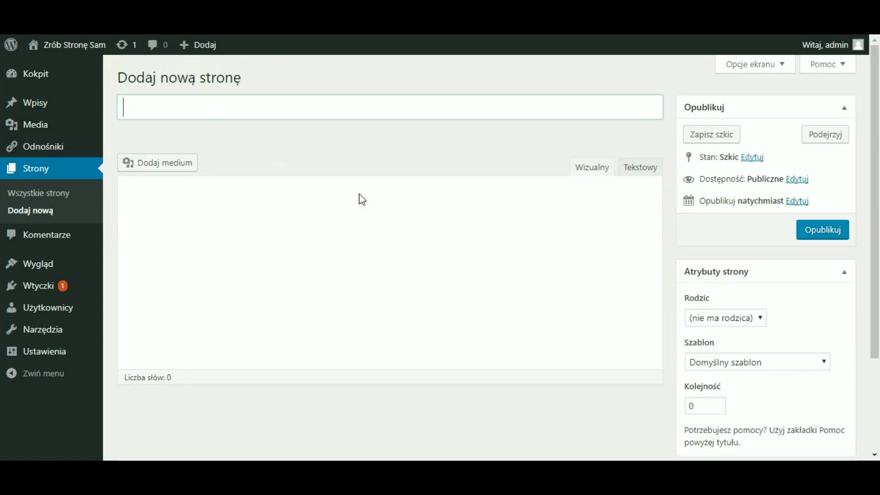
{"action": "type", "text": "Oferta"}
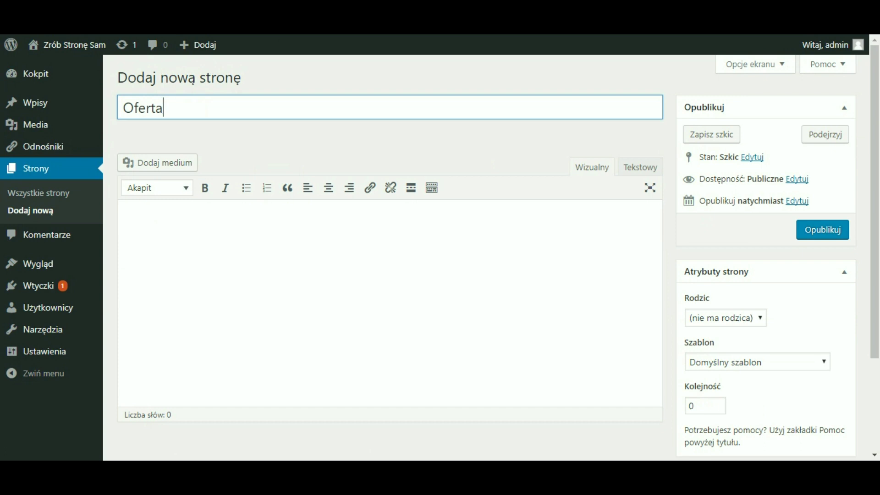
{"action": "key", "text": "Tab"}
{"action": "type", "text": "treść"}
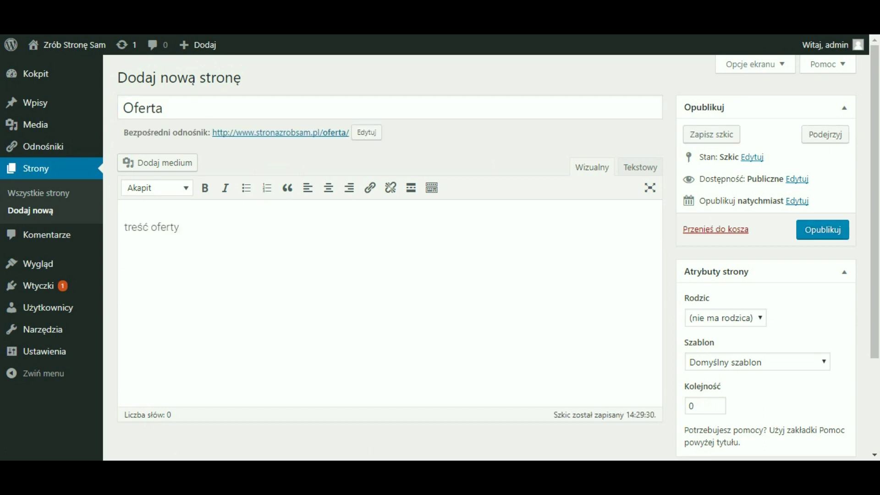
{"action": "left_click", "coordinate": [811, 239]}
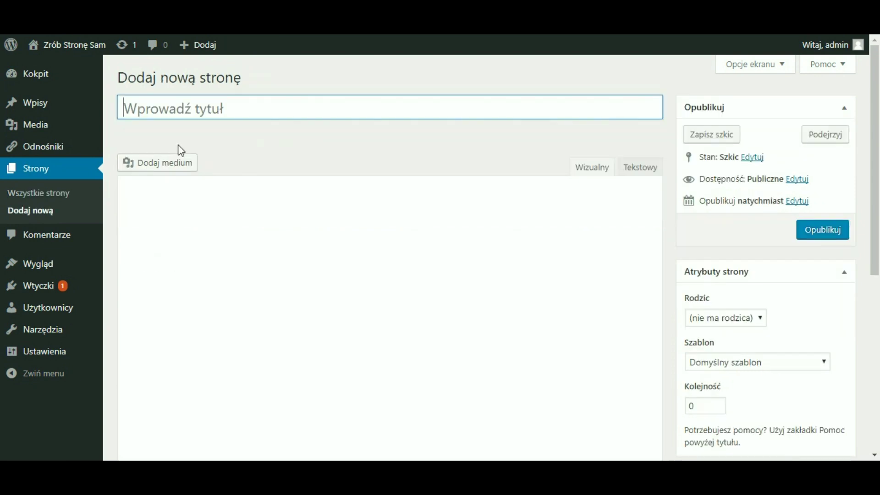
- Publish a 'Kontakt' page with body 'dane kontaktowe', then view the Strony list
{"action": "type", "text": "Kontakt"}
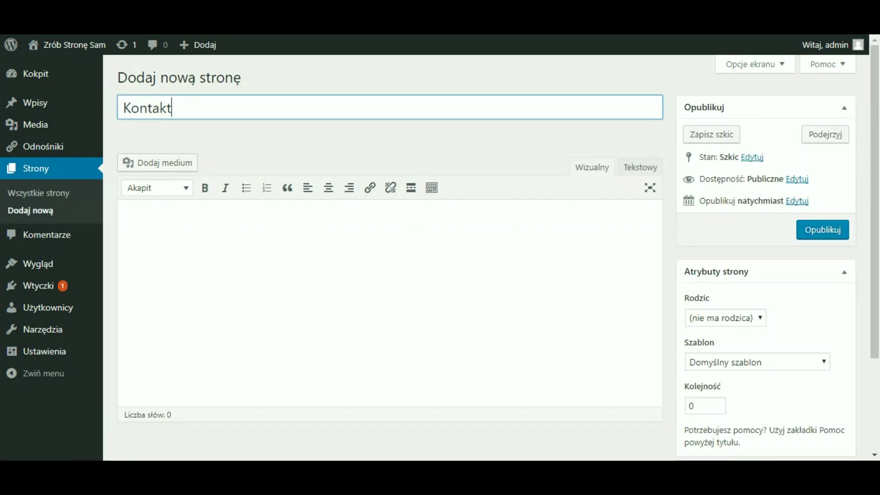
{"action": "key", "text": "Tab"}
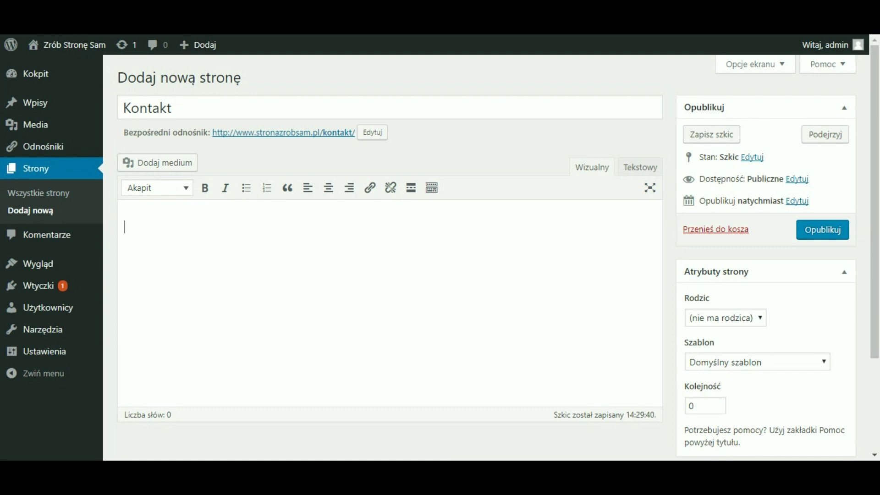
{"action": "type", "text": "dane kontaktowe"}
{"action": "left_click", "coordinate": [841, 231]}
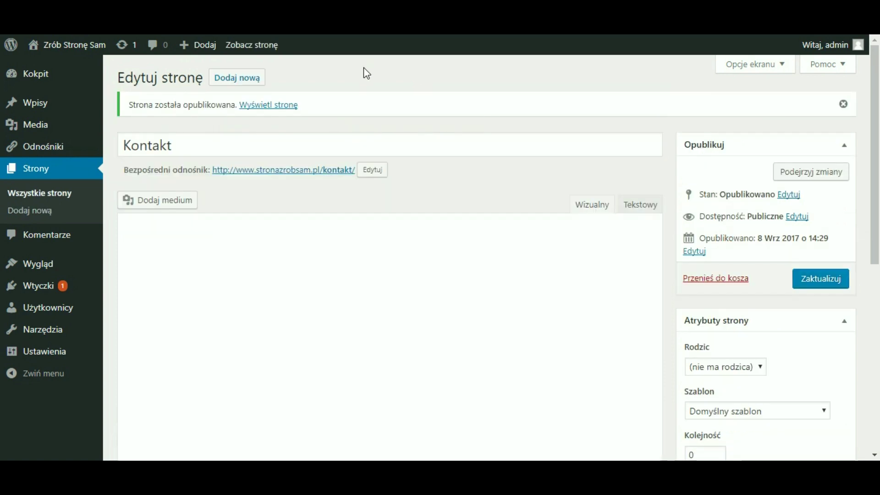
{"action": "left_click", "coordinate": [53, 173]}
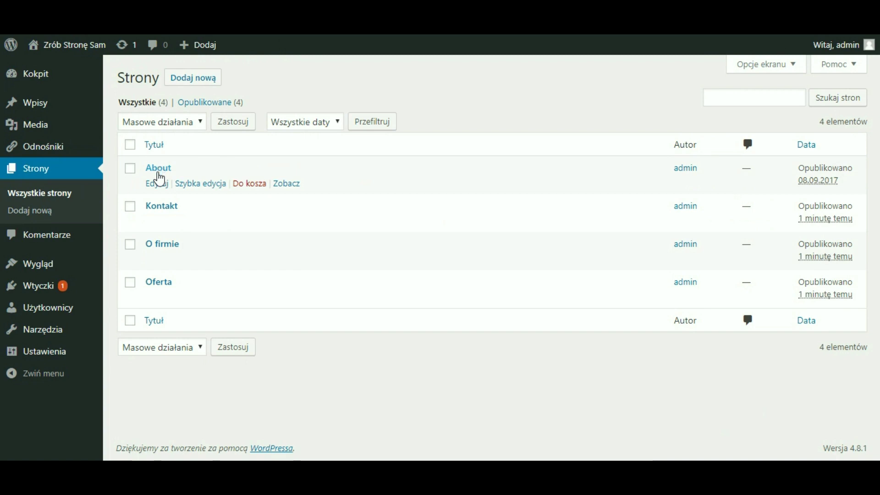
- Trash the default About page and go to the Wygląd > Menu editor
{"action": "left_click", "coordinate": [245, 184]}
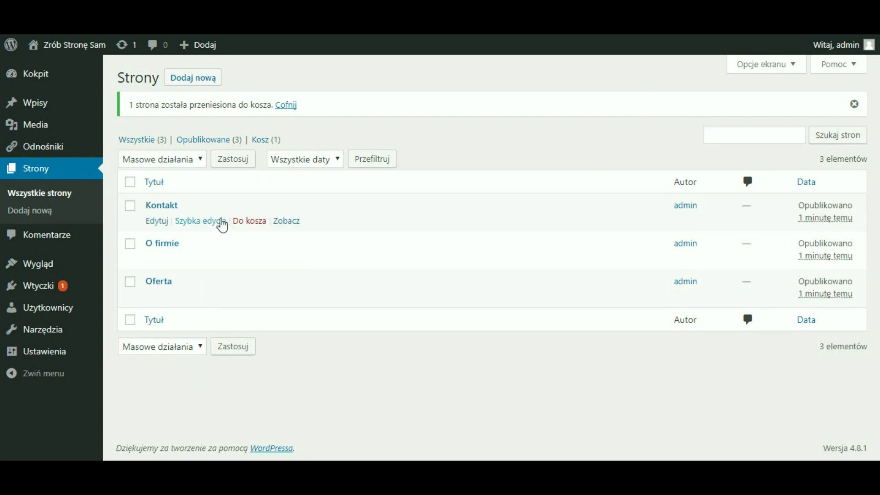
{"action": "mouse_move", "coordinate": [44, 271]}
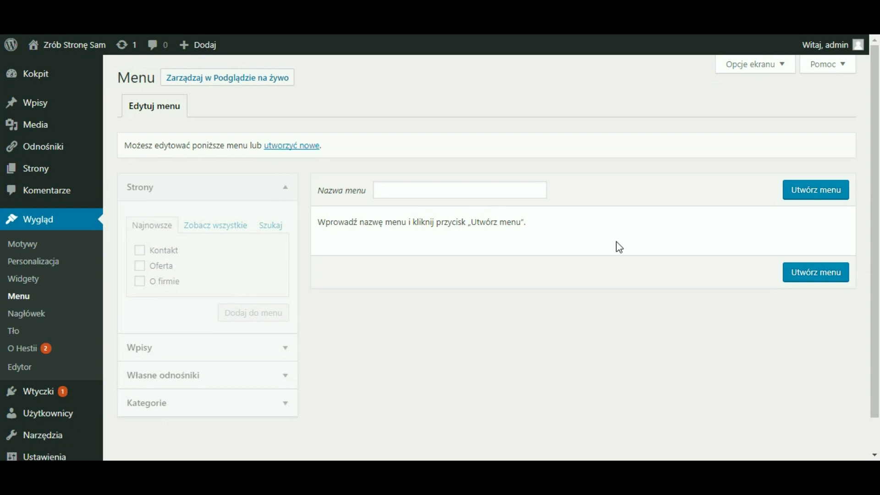
- Create a new navigation menu named 'Menu głowne'
{"action": "left_click", "coordinate": [491, 189]}
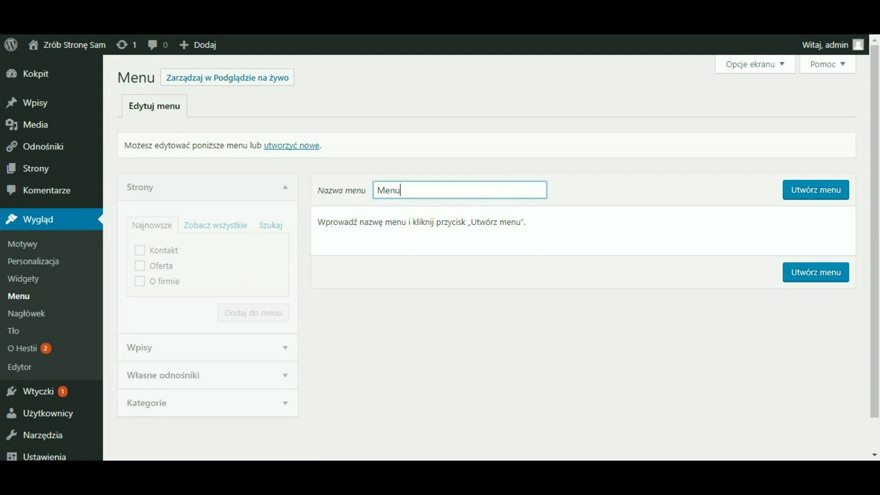
{"action": "type", "text": "Menu głowne"}
{"action": "left_click", "coordinate": [827, 191]}
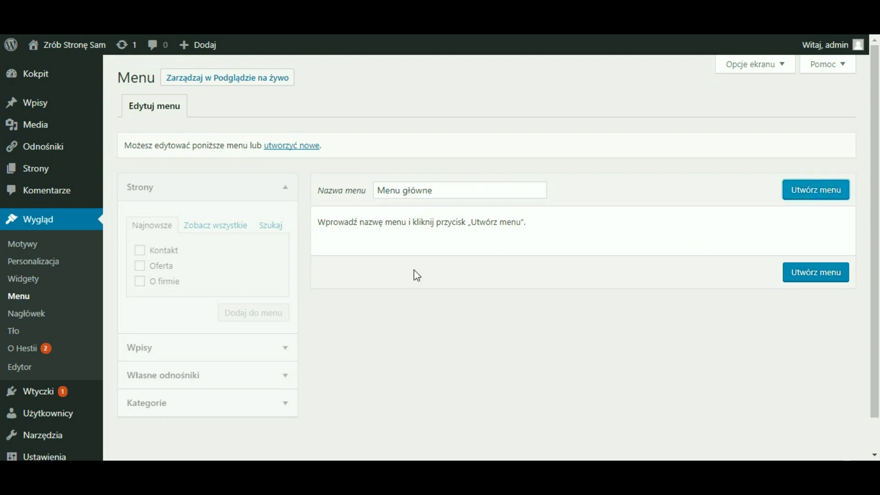
{"action": "scroll", "coordinate": [497, 270], "scroll_direction": "down", "scroll_amount": 1}
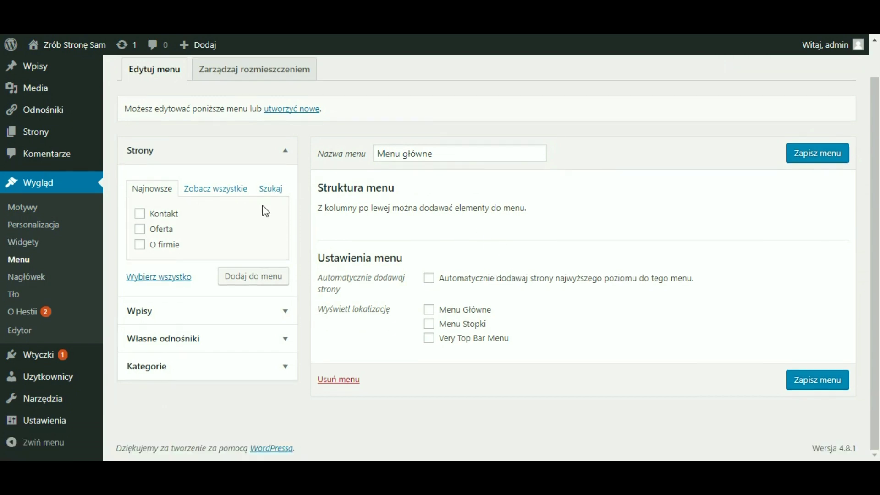
- Add the Kontakt, Oferta and O firmie pages to the menu, with O firmie at the top
{"action": "left_click", "coordinate": [139, 214]}
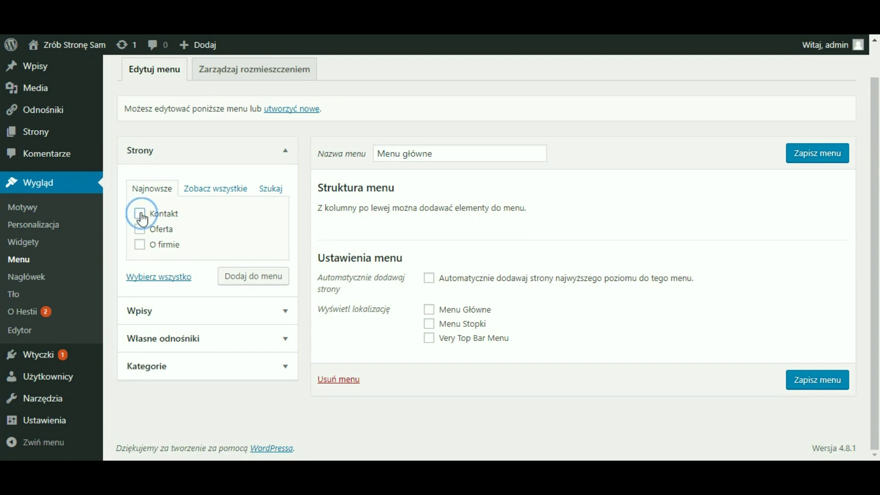
{"action": "left_click", "coordinate": [138, 232]}
{"action": "left_click", "coordinate": [260, 280]}
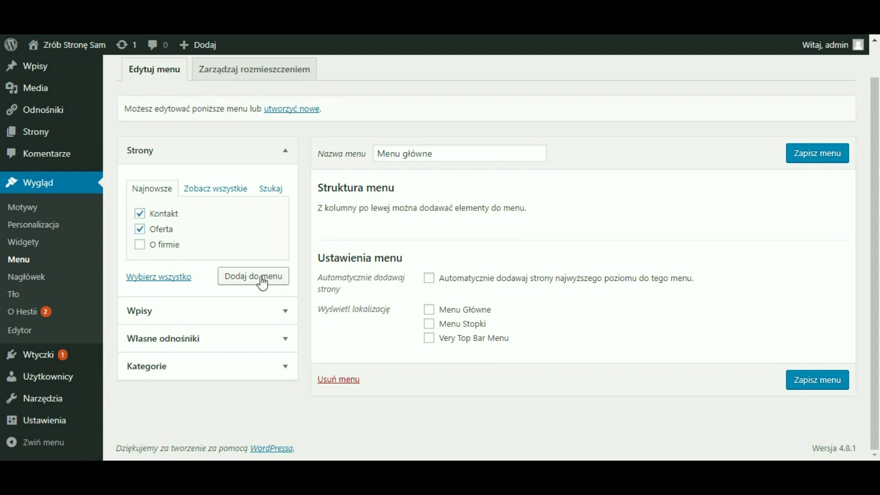
{"action": "left_click", "coordinate": [139, 245]}
{"action": "left_click", "coordinate": [242, 280]}
{"action": "left_click_drag", "start_coordinate": [399, 317], "coordinate": [408, 275]}
- Assign the menu to the main header location and save it
{"action": "scroll", "coordinate": [604, 318], "scroll_direction": "down", "scroll_amount": 2}
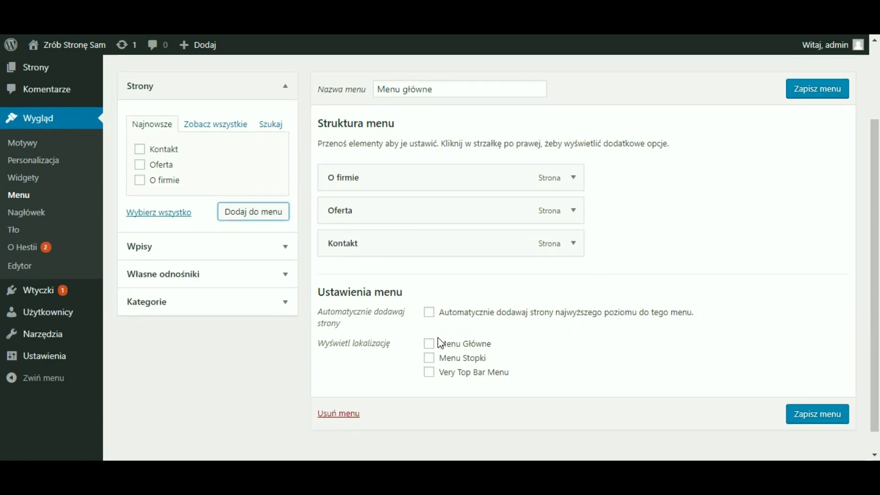
{"action": "left_click", "coordinate": [429, 345]}
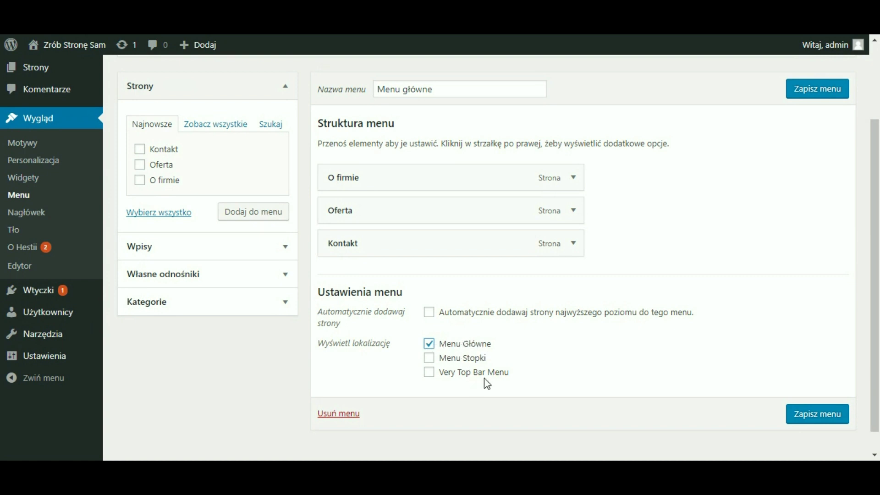
{"action": "left_click", "coordinate": [815, 415]}
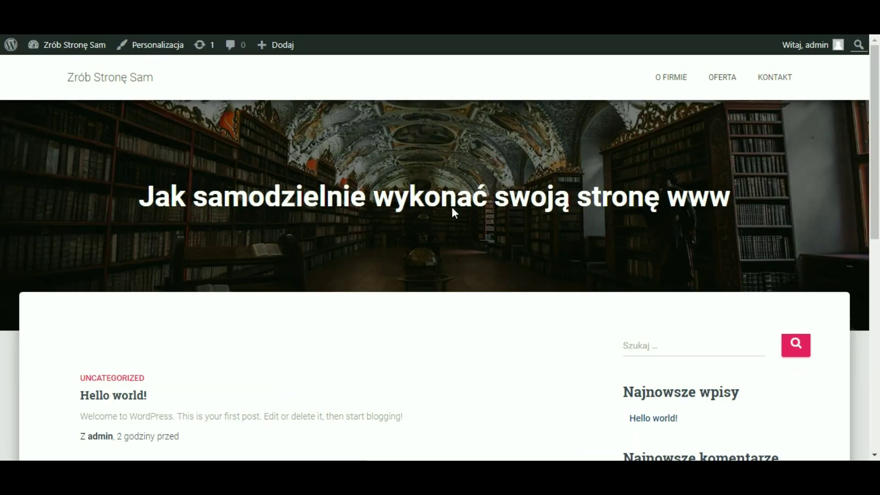
{"action": "left_click", "coordinate": [670, 82]}
{"action": "scroll", "coordinate": [393, 268], "scroll_direction": "down", "scroll_amount": 2}
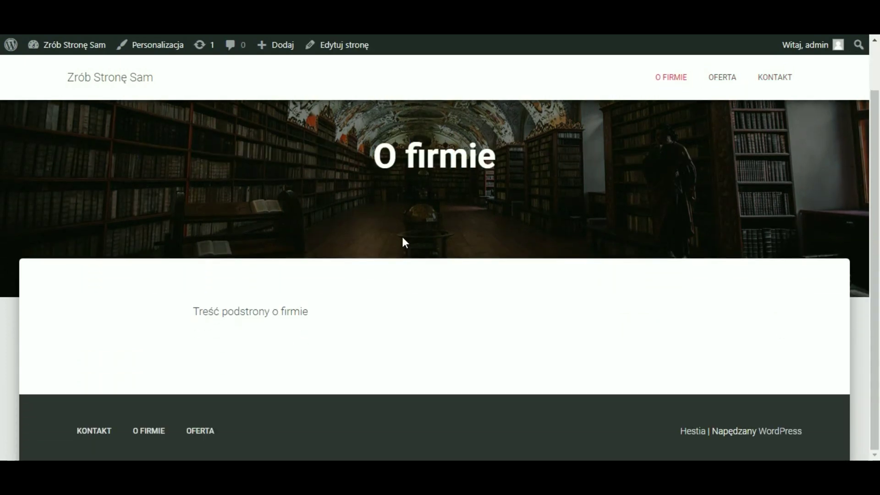
{"action": "left_click_drag", "start_coordinate": [380, 159], "coordinate": [497, 153]}
{"action": "left_click_drag", "start_coordinate": [194, 312], "coordinate": [307, 312]}
{"action": "left_click", "coordinate": [345, 346]}
{"action": "scroll", "coordinate": [620, 237], "scroll_direction": "up", "scroll_amount": 2}
{"action": "left_click", "coordinate": [727, 79]}
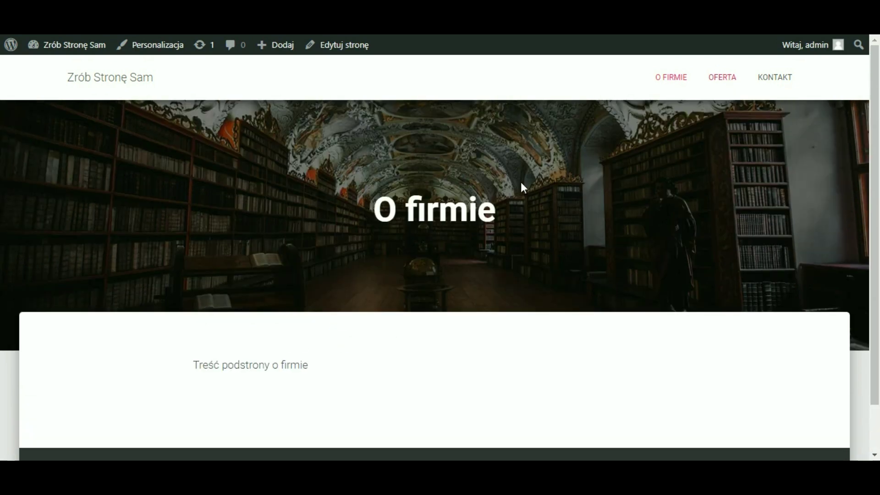
{"action": "scroll", "coordinate": [221, 333], "scroll_direction": "down", "scroll_amount": 2}
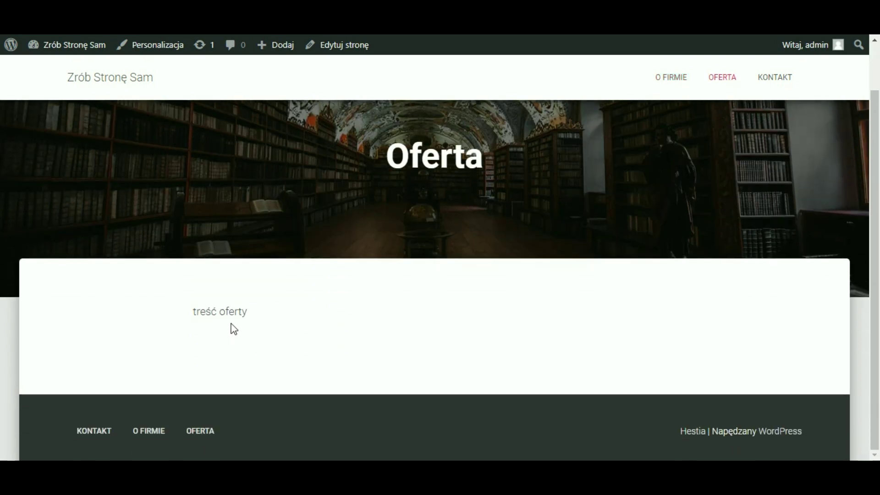
{"action": "scroll", "coordinate": [440, 264], "scroll_direction": "up", "scroll_amount": 2}
{"action": "left_click", "coordinate": [764, 78]}
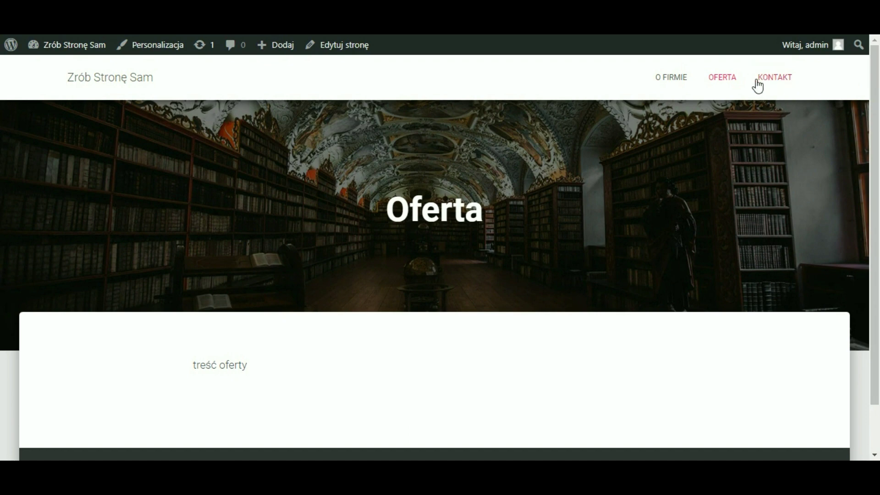
{"action": "scroll", "coordinate": [279, 365], "scroll_direction": "down", "scroll_amount": 2}
{"action": "scroll", "coordinate": [281, 366], "scroll_direction": "up", "scroll_amount": 2}
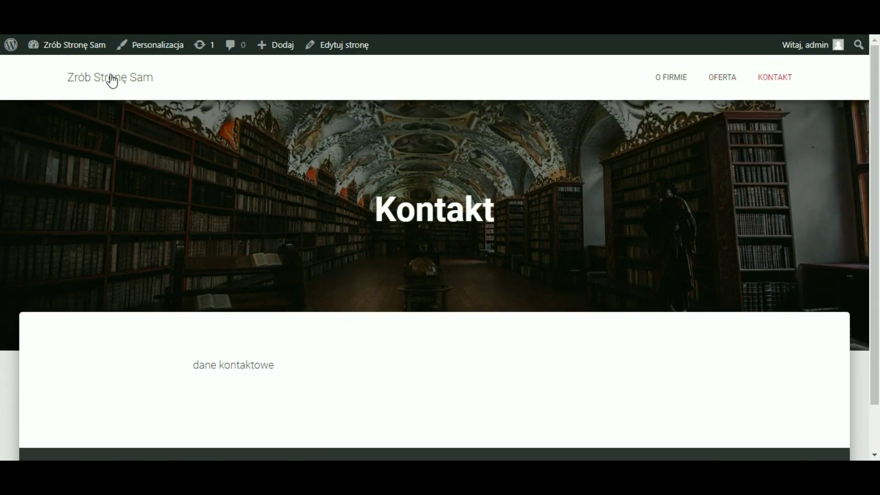
{"action": "left_click", "coordinate": [113, 81]}
{"action": "scroll", "coordinate": [582, 208], "scroll_direction": "down", "scroll_amount": 3}
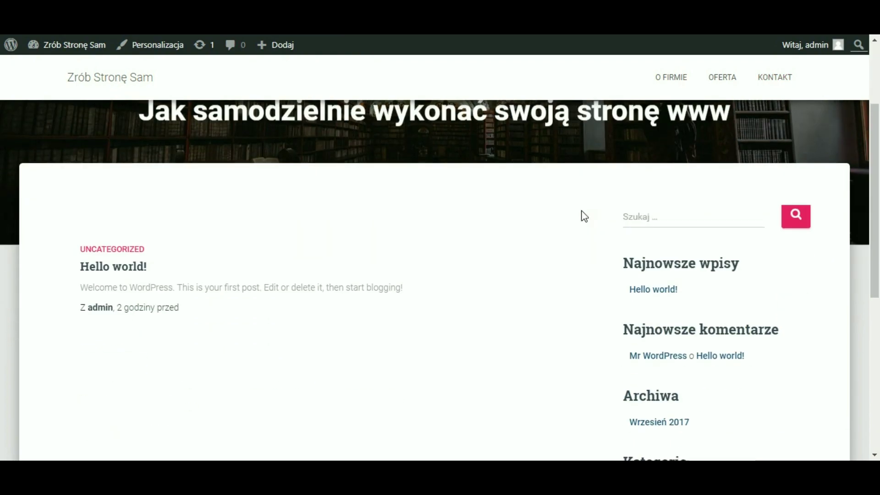
{"action": "scroll", "coordinate": [581, 214], "scroll_direction": "down", "scroll_amount": 5}
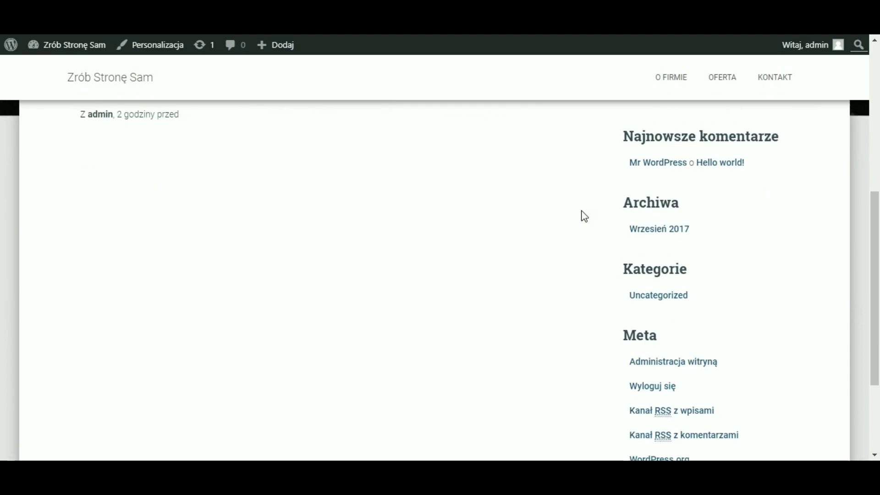